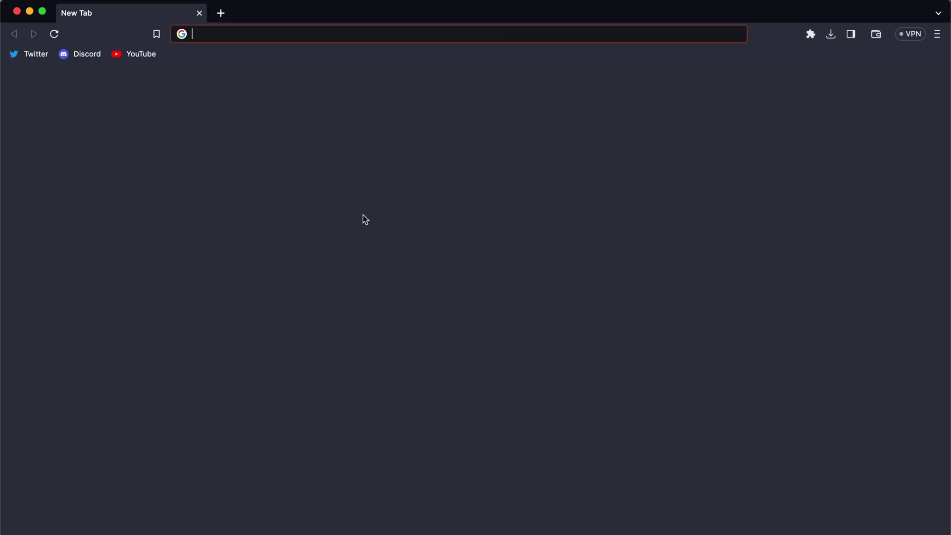
- Look up what 'down under' means, then view image results for 'electrical outlets in australia'
{"action": "type", "text": "what does do"}
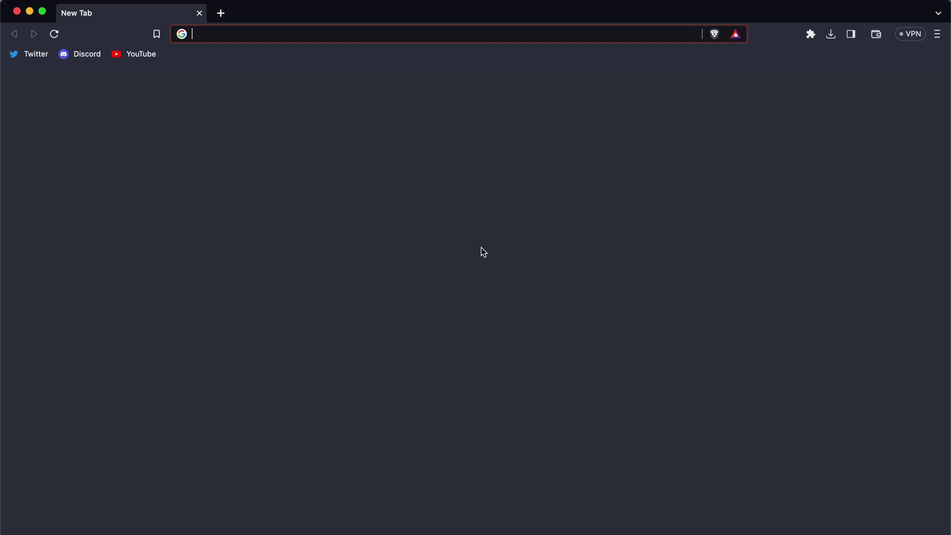
{"action": "type", "text": "electrical outlets in"}
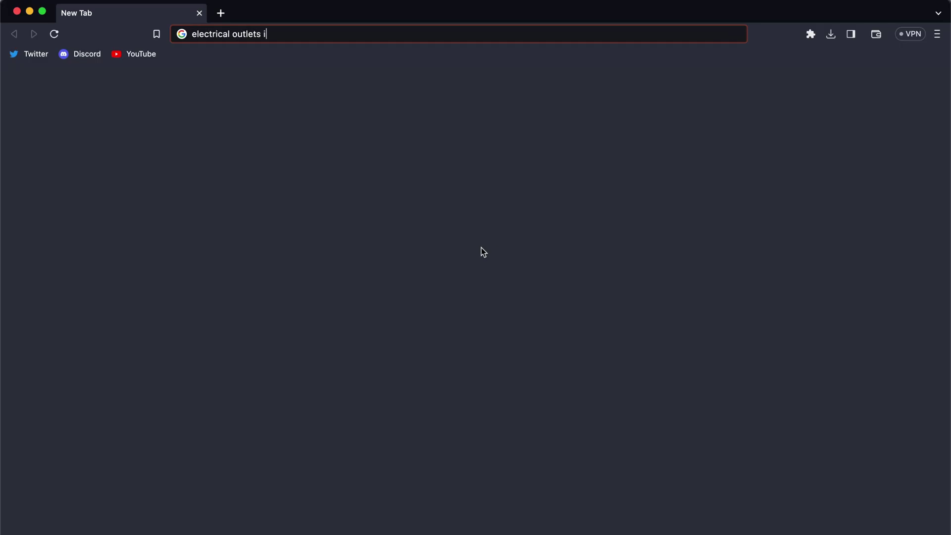
{"action": "type", "text": " australia"}
{"action": "key", "text": "Return"}
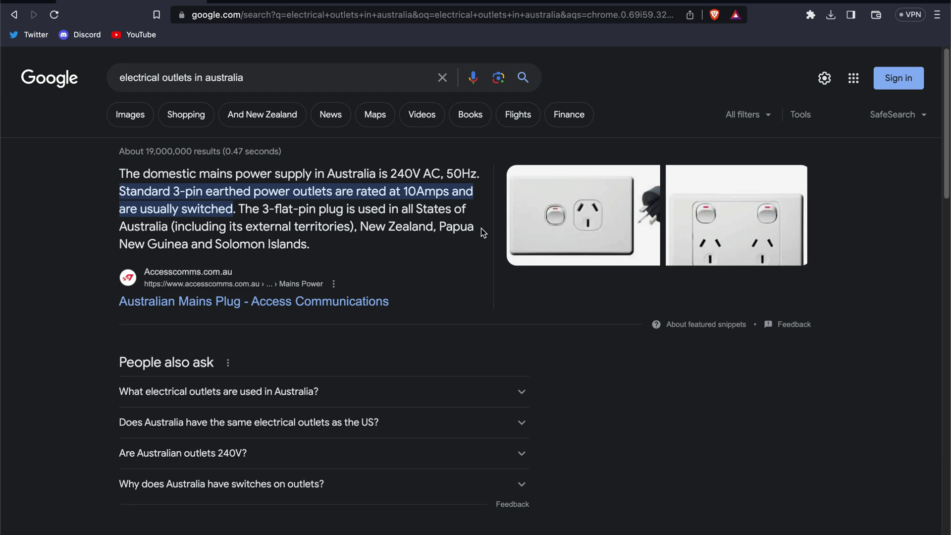
{"action": "left_click", "coordinate": [130, 114]}
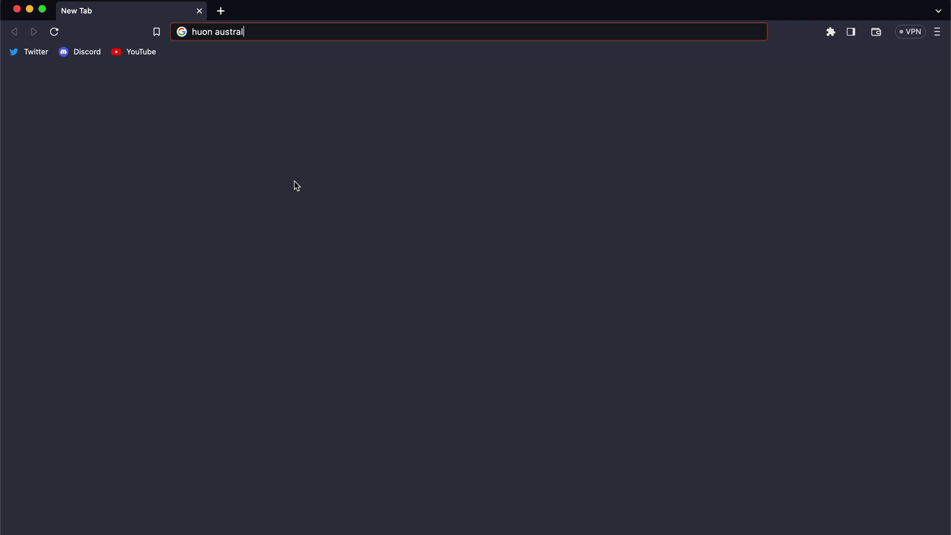
- Search 'huon australia' and open the Huon Aquaculture: Salmon Farm Tasmania site
{"action": "key", "text": "Return"}
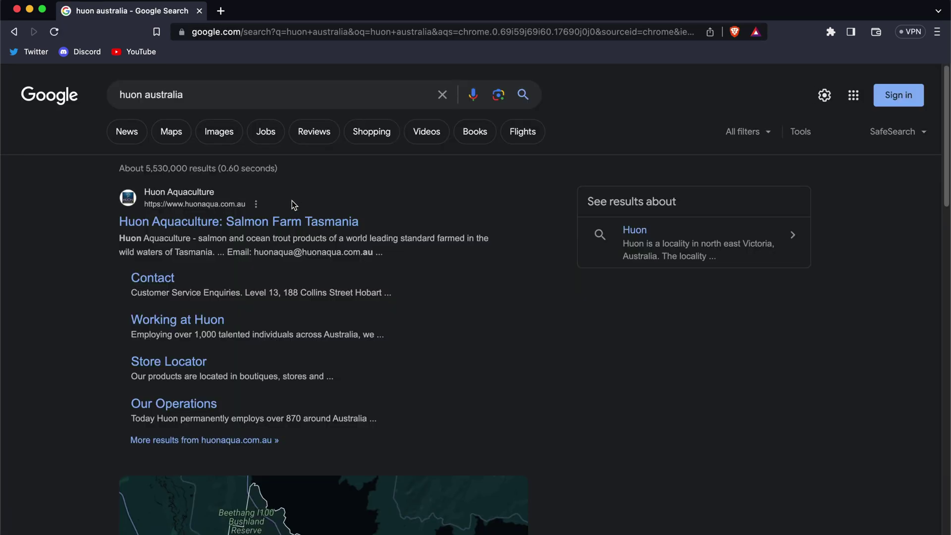
{"action": "left_click", "coordinate": [289, 221]}
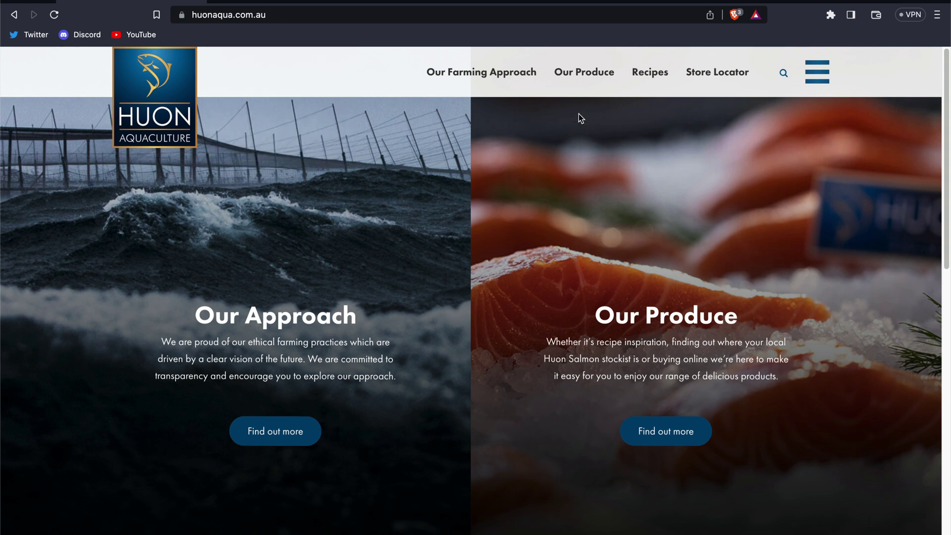
- Open the Huon store locator and show stockists near Sydney NSW
{"action": "left_click", "coordinate": [719, 78]}
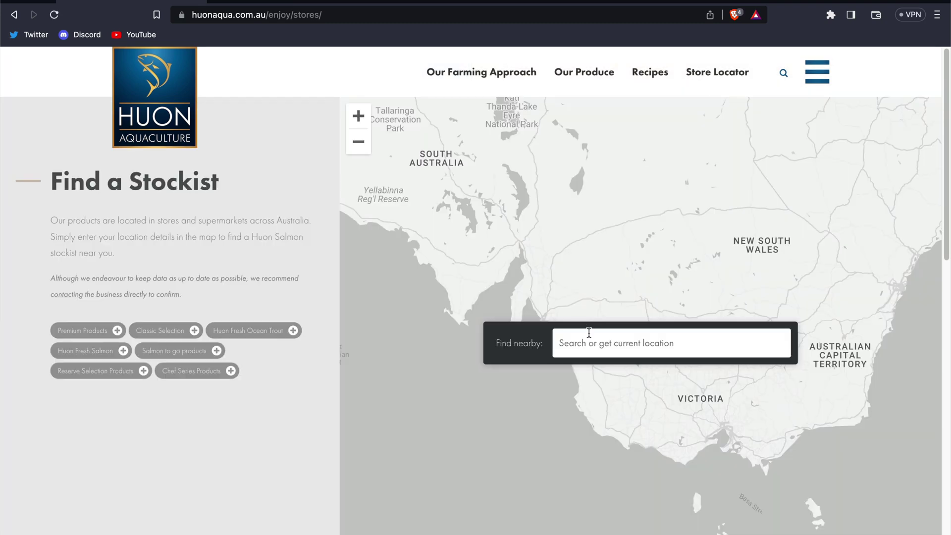
{"action": "left_click", "coordinate": [588, 332]}
{"action": "type", "text": "sydney"}
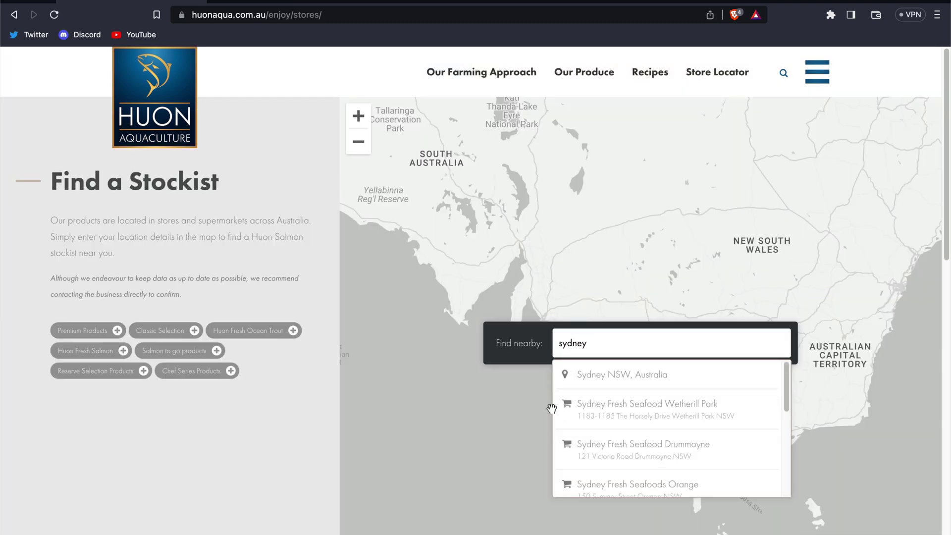
{"action": "left_click", "coordinate": [605, 374]}
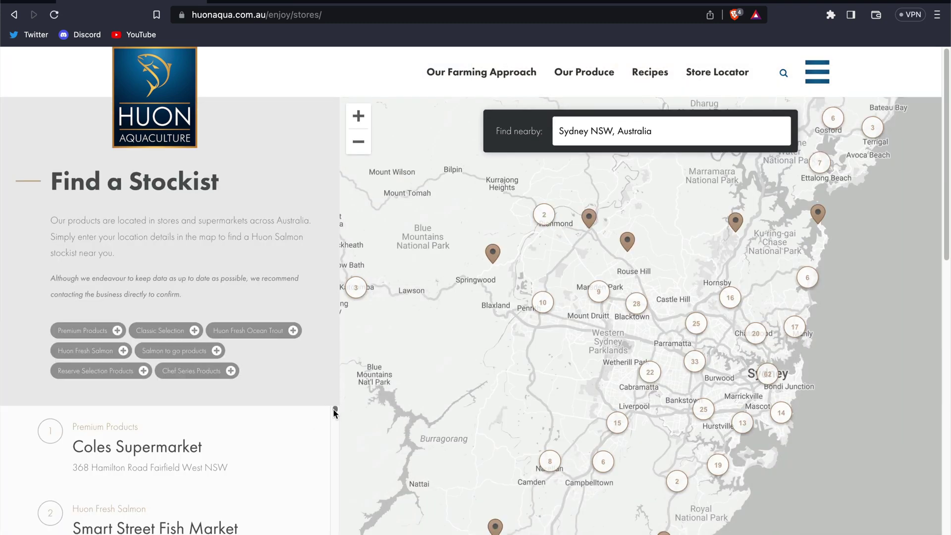
{"action": "left_click_drag", "start_coordinate": [334, 411], "coordinate": [335, 533]}
{"action": "scroll", "coordinate": [332, 496], "scroll_direction": "down", "scroll_amount": 10}
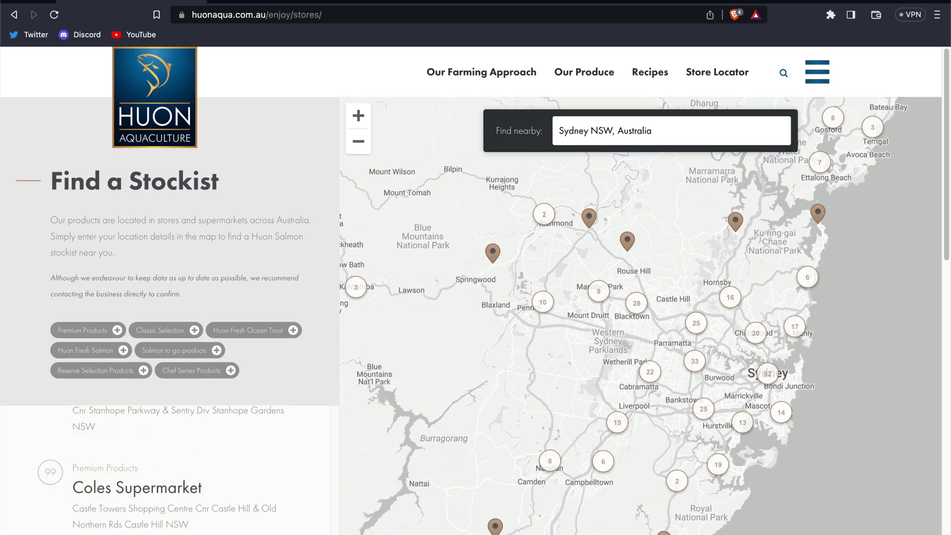
{"action": "scroll", "coordinate": [331, 475], "scroll_direction": "up", "scroll_amount": 5}
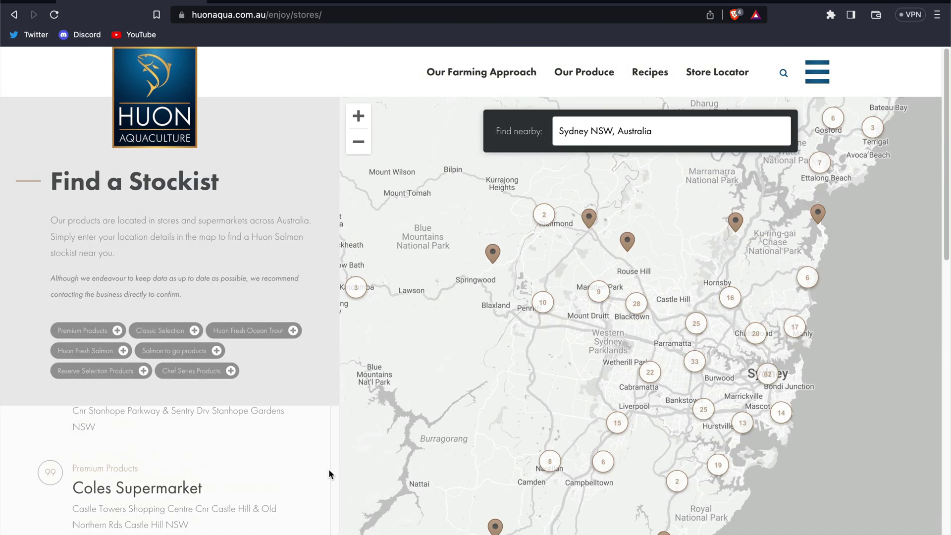
- Change the stockist location to Melbourne VIC and look over the results
{"action": "triple_click", "coordinate": [675, 133]}
{"action": "type", "text": "melbourne"}
{"action": "left_click", "coordinate": [641, 161]}
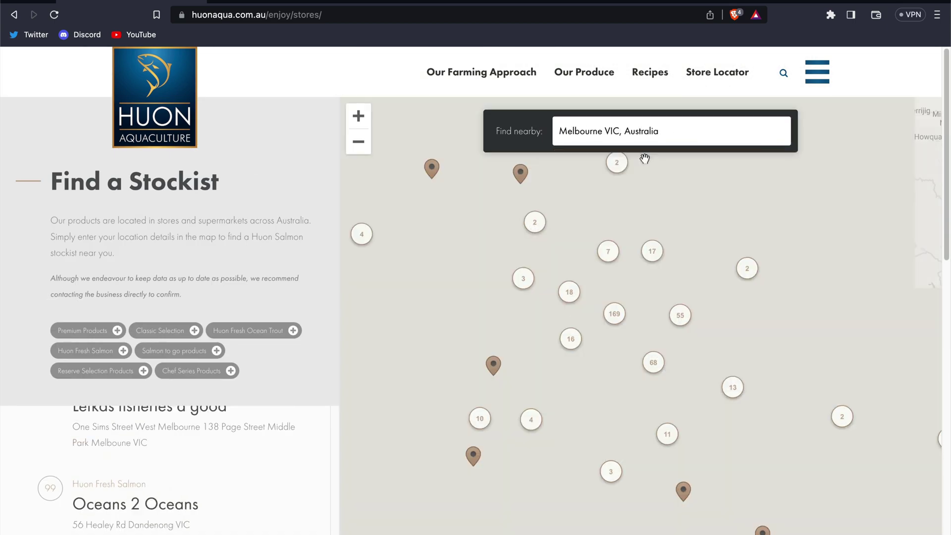
{"action": "scroll", "coordinate": [277, 421], "scroll_direction": "down", "scroll_amount": 3}
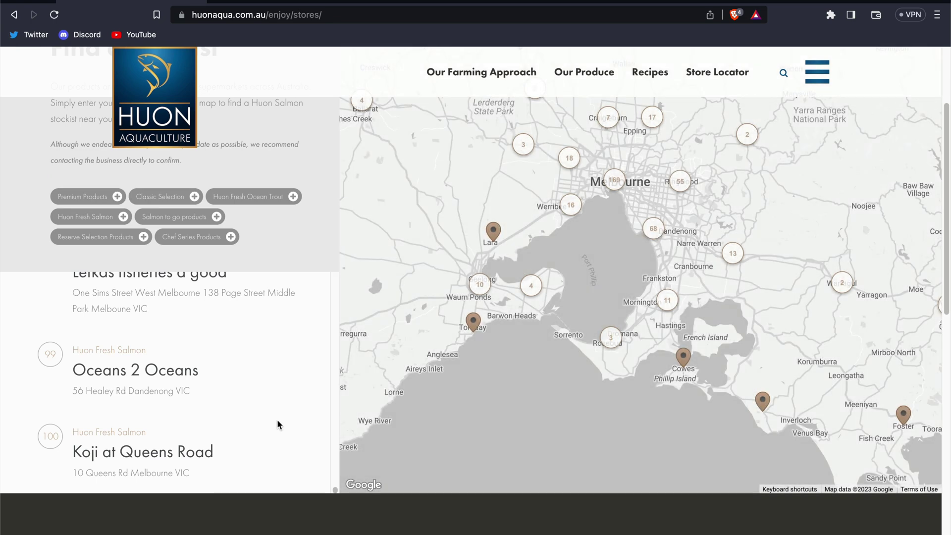
{"action": "scroll", "coordinate": [287, 425], "scroll_direction": "up", "scroll_amount": 5}
{"action": "scroll", "coordinate": [295, 426], "scroll_direction": "down", "scroll_amount": 5}
{"action": "scroll", "coordinate": [545, 248], "scroll_direction": "up", "scroll_amount": 3}
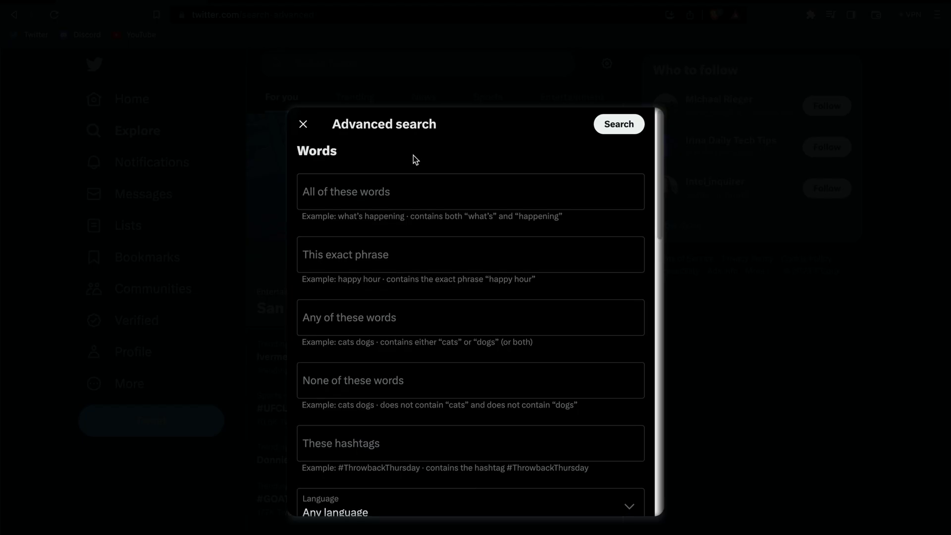
{"action": "scroll", "coordinate": [413, 155], "scroll_direction": "down", "scroll_amount": 3}
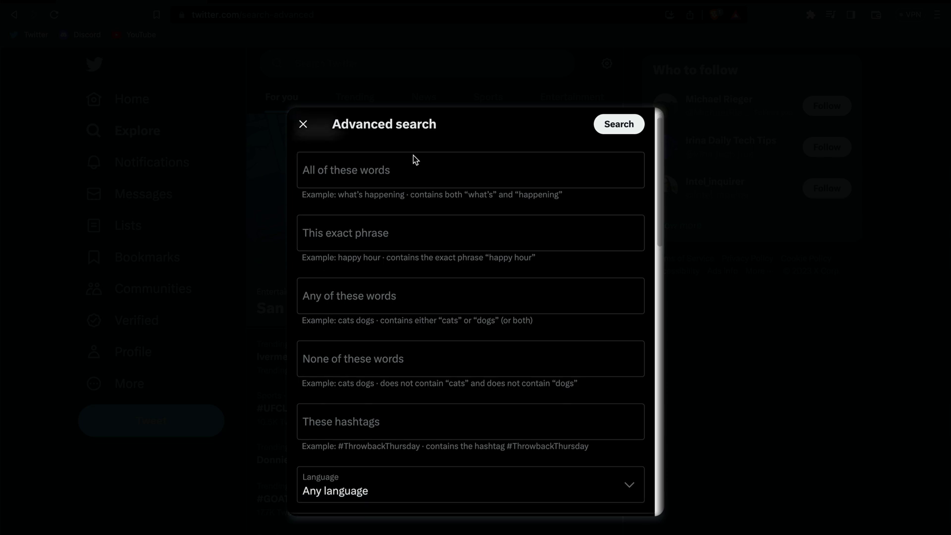
- Enter 'sushi fish huon salmon butcher' in the Any of these words field
{"action": "left_click", "coordinate": [369, 288]}
{"action": "type", "text": "sushi"}
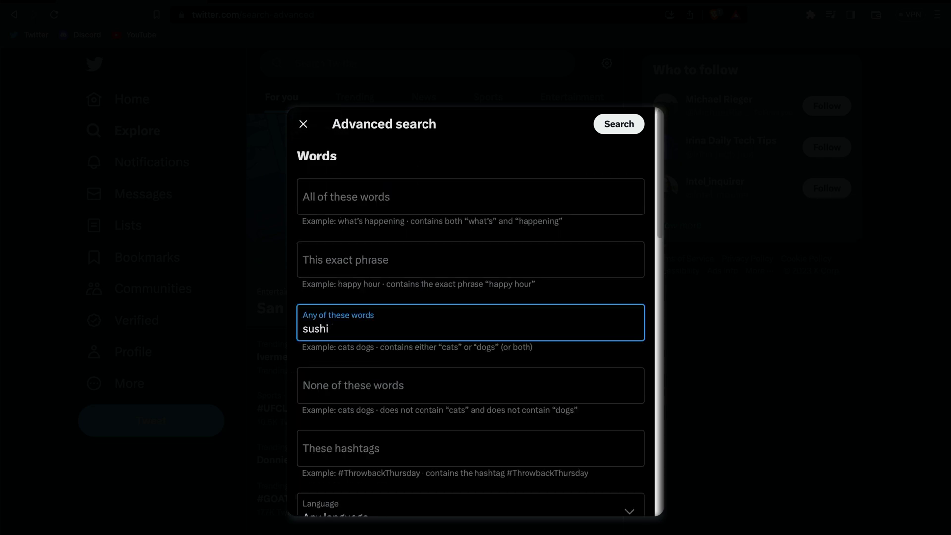
{"action": "type", "text": " fish huon salmon butcher"}
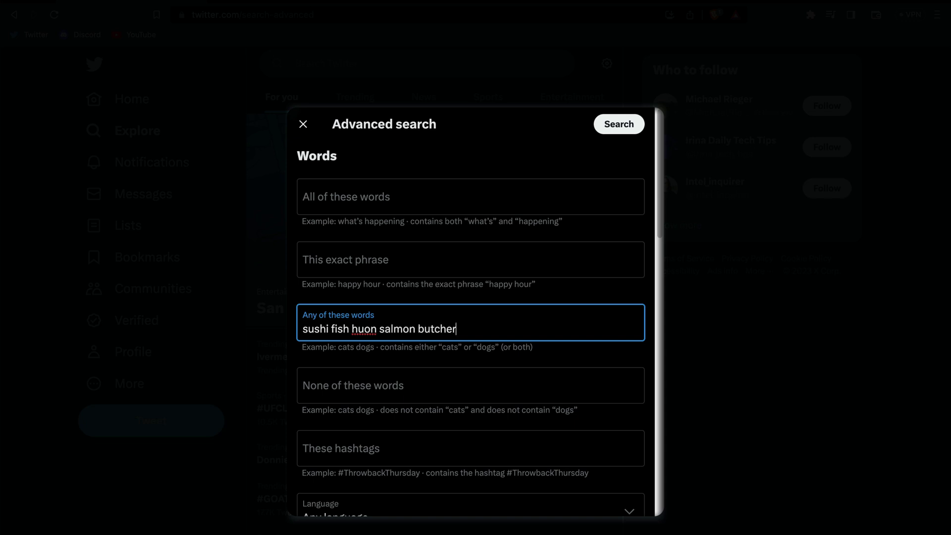
{"action": "left_click", "coordinate": [290, 410]}
- Limit the search to the challenge poster's account and run it
{"action": "scroll", "coordinate": [291, 410], "scroll_direction": "down", "scroll_amount": 2}
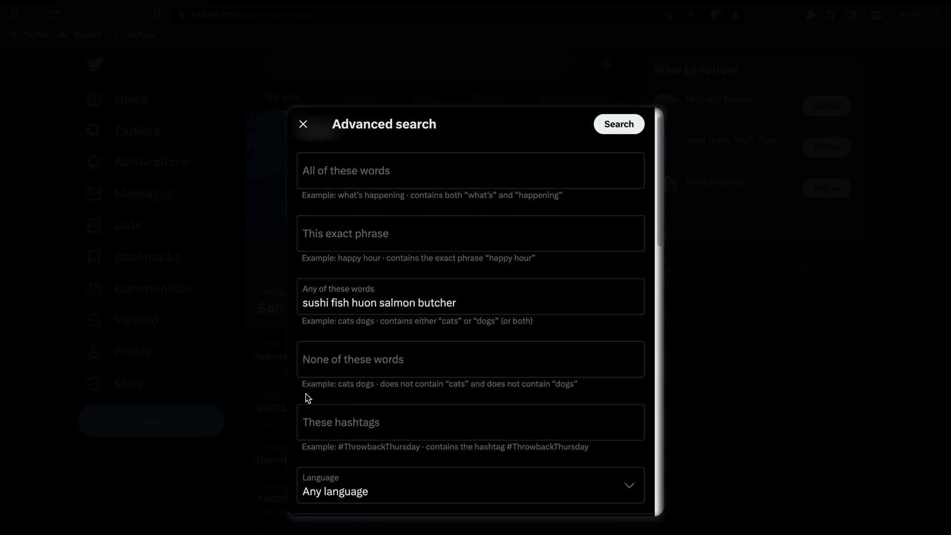
{"action": "scroll", "coordinate": [307, 398], "scroll_direction": "down", "scroll_amount": 4}
{"action": "left_click", "coordinate": [312, 407]}
{"action": "type", "text": "post_f"}
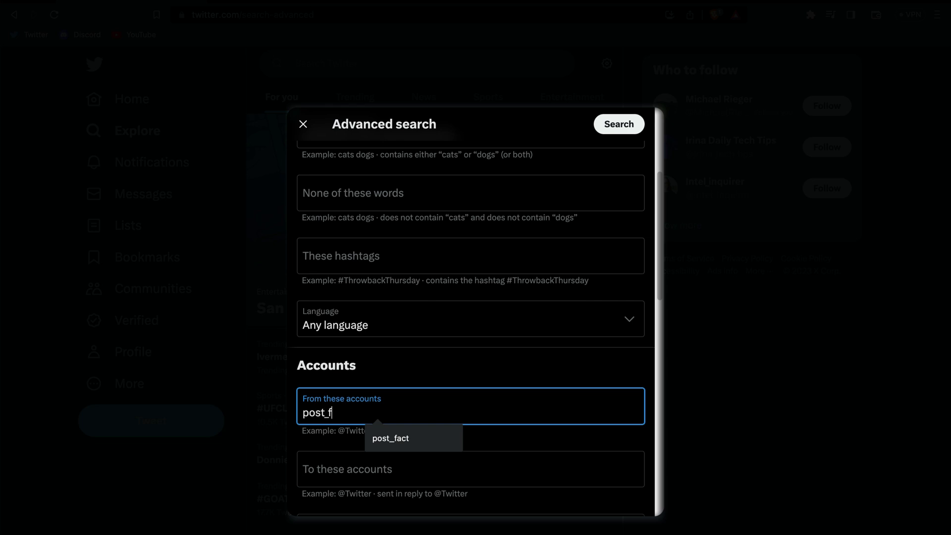
{"action": "type", "text": "act"}
{"action": "scroll", "coordinate": [319, 439], "scroll_direction": "down", "scroll_amount": 10}
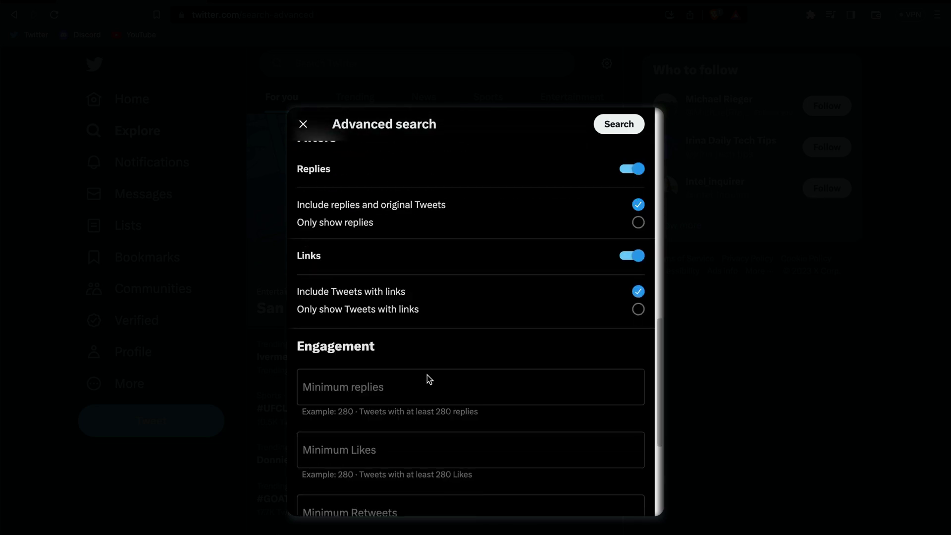
{"action": "scroll", "coordinate": [428, 379], "scroll_direction": "down", "scroll_amount": 4}
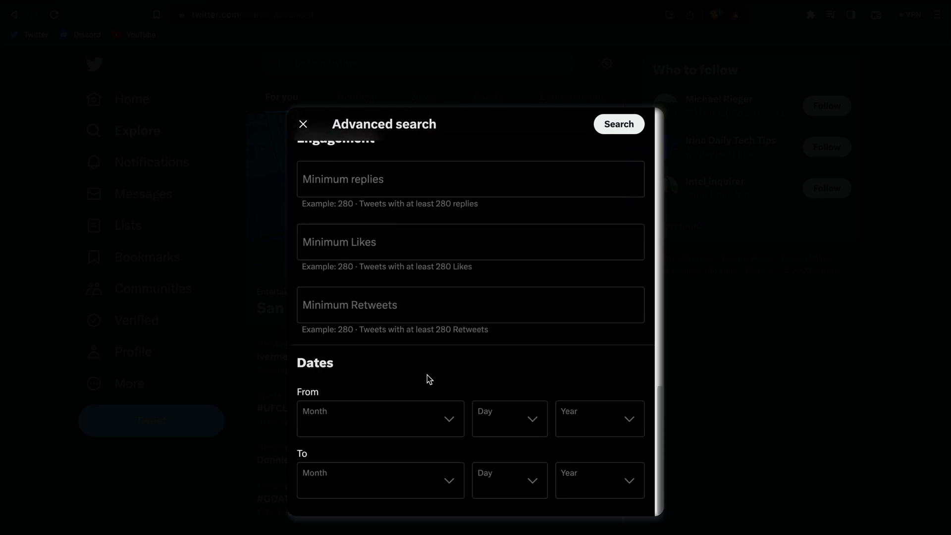
{"action": "left_click", "coordinate": [613, 125]}
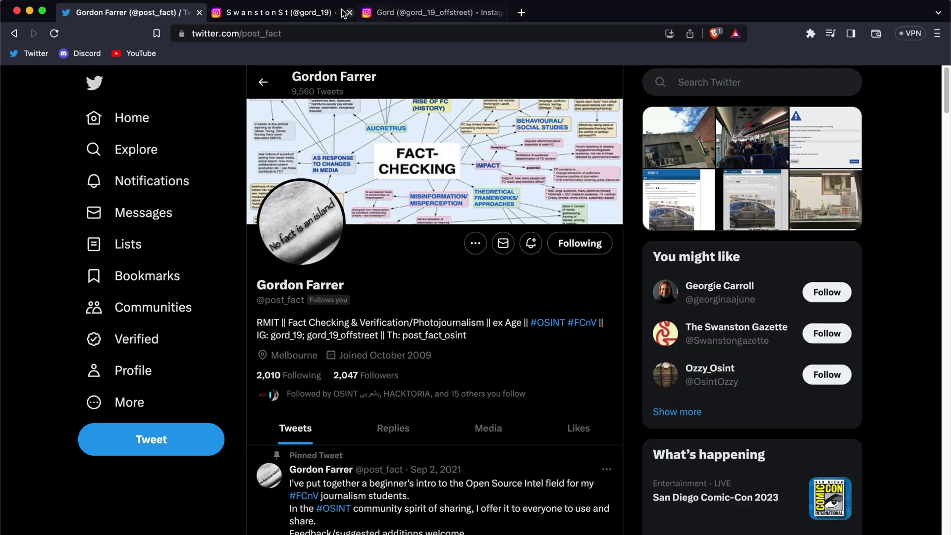
- Browse the poster's first Instagram profile, then scroll through the second profile's post grid
{"action": "left_click", "coordinate": [301, 14]}
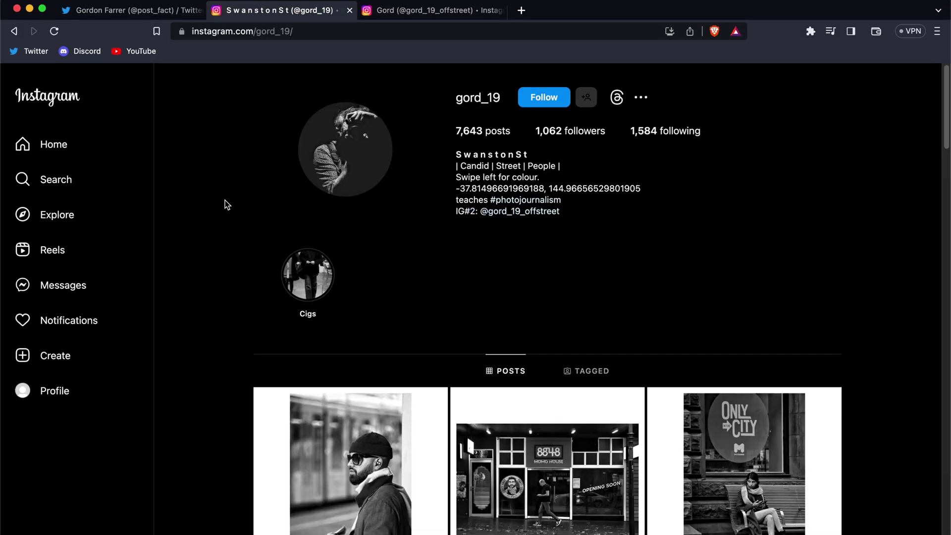
{"action": "scroll", "coordinate": [225, 205], "scroll_direction": "down", "scroll_amount": 20}
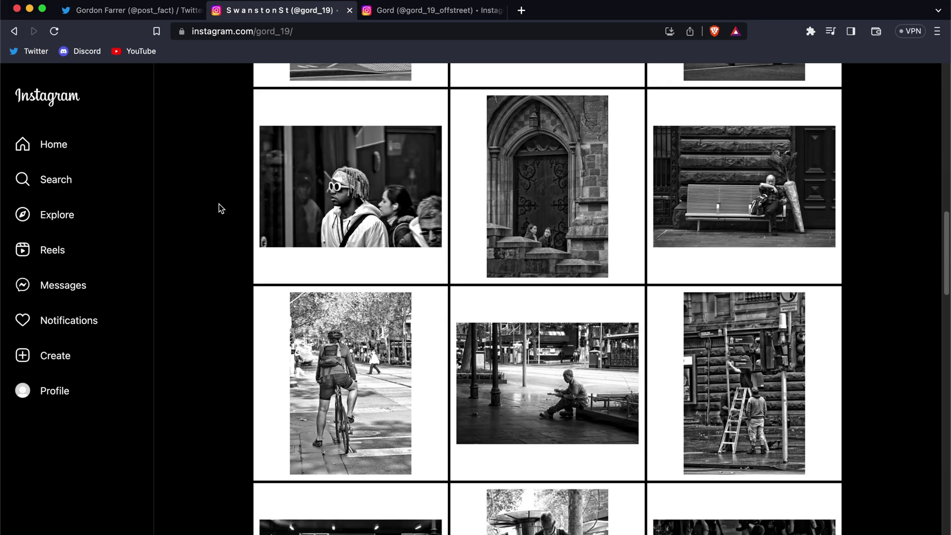
{"action": "scroll", "coordinate": [219, 204], "scroll_direction": "up", "scroll_amount": 20}
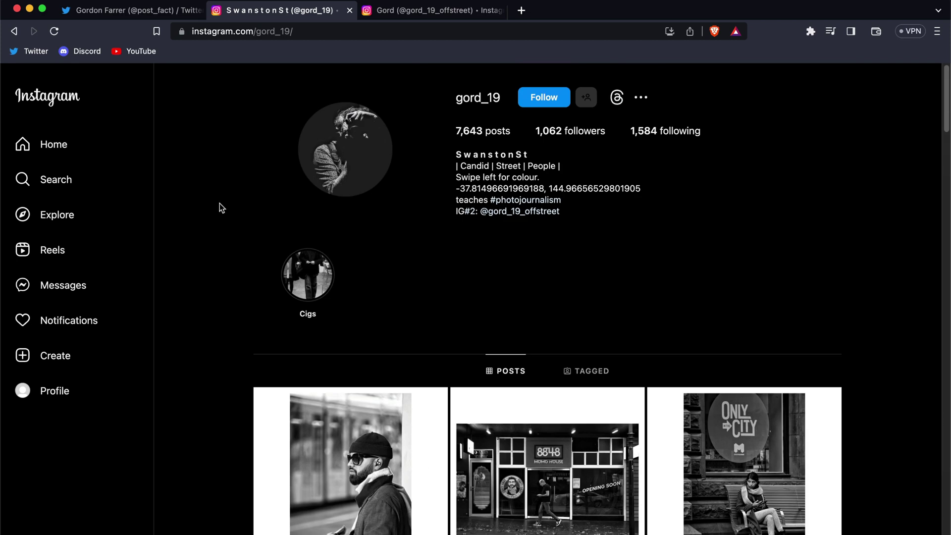
{"action": "left_click", "coordinate": [437, 11]}
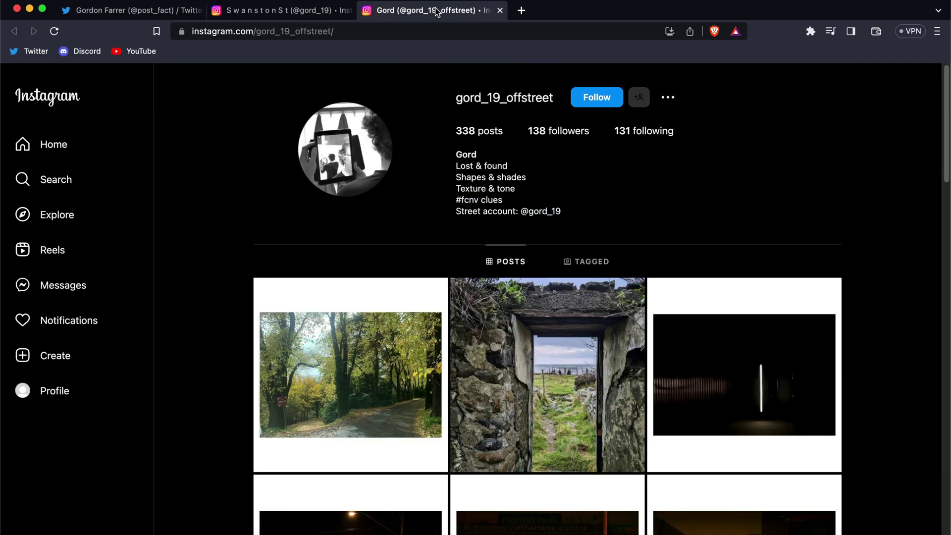
{"action": "scroll", "coordinate": [722, 161], "scroll_direction": "down", "scroll_amount": 15}
{"action": "scroll", "coordinate": [866, 246], "scroll_direction": "down", "scroll_amount": 10}
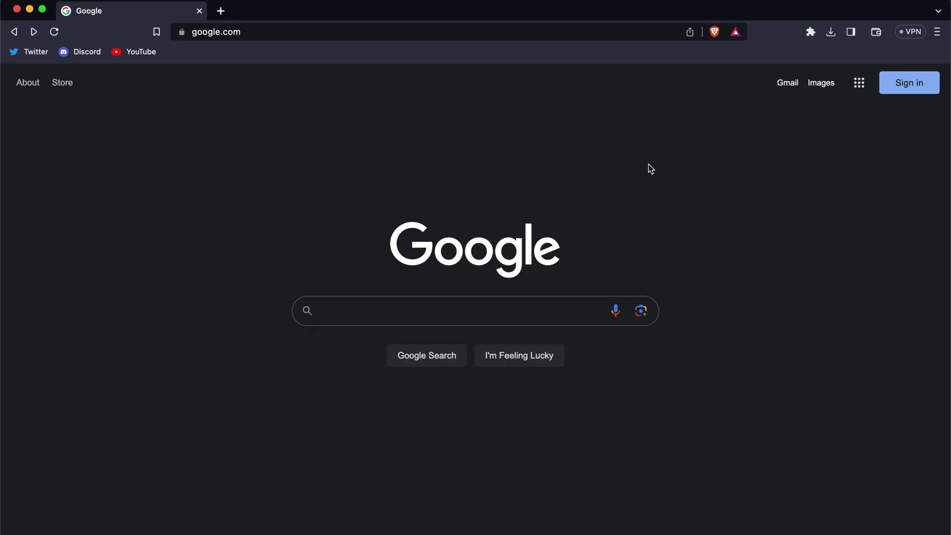
- Upload Fish Store Full.jpeg to Google Lens for a reverse image search
{"action": "left_click", "coordinate": [641, 310]}
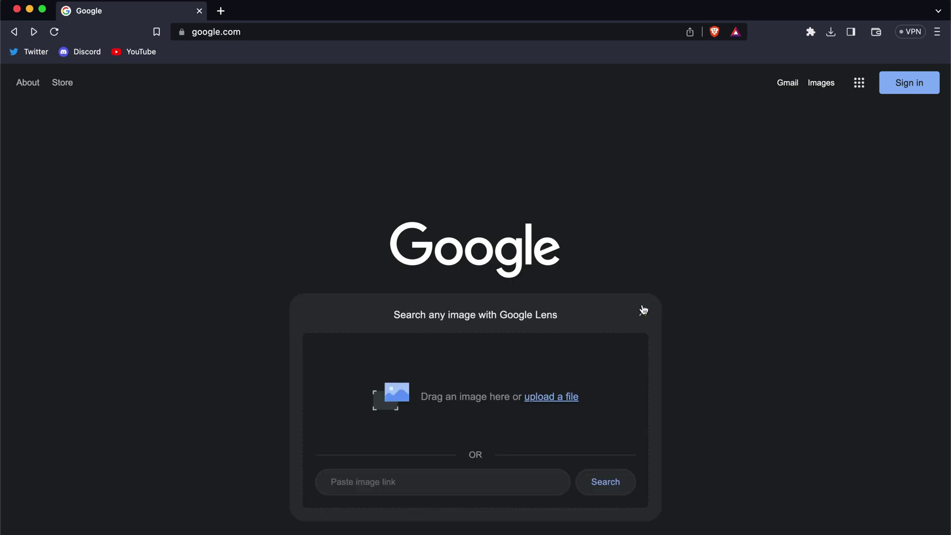
{"action": "left_click", "coordinate": [570, 397]}
{"action": "double_click", "coordinate": [393, 204]}
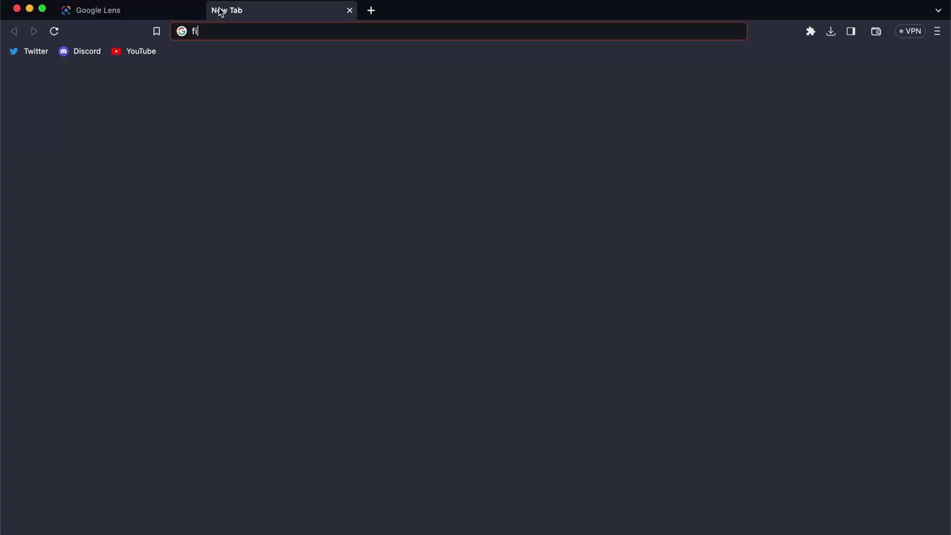
- Search Google for 'fishi business thrift park mentone'
{"action": "type", "text": "ness thrift park mentone"}
{"action": "key", "text": "Return"}
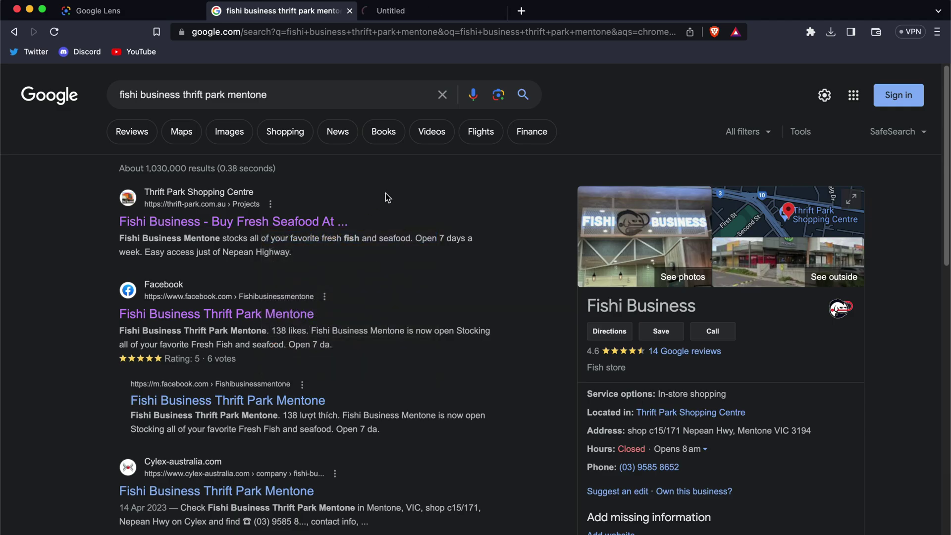
- Scroll through Thrift Park's Our Retailers directory, then start typing 'site:thrift-park.com.au map' in a new tab
{"action": "left_click", "coordinate": [411, 11]}
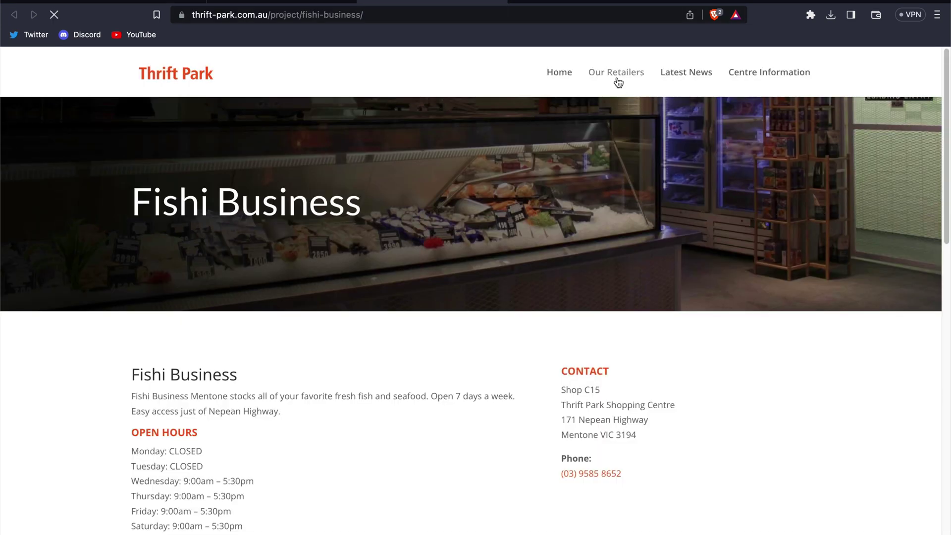
{"action": "left_click", "coordinate": [618, 82]}
{"action": "scroll", "coordinate": [859, 280], "scroll_direction": "down", "scroll_amount": 2}
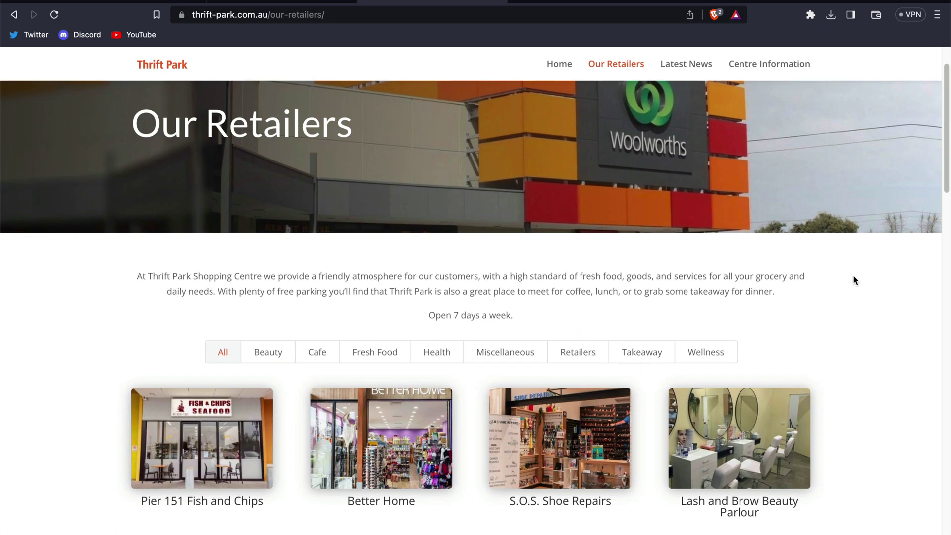
{"action": "scroll", "coordinate": [863, 285], "scroll_direction": "down", "scroll_amount": 9}
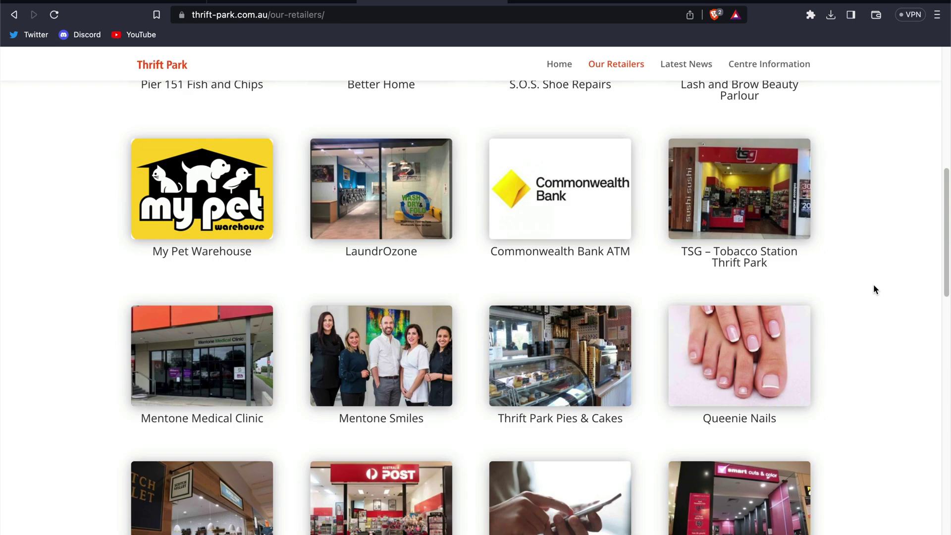
{"action": "scroll", "coordinate": [874, 287], "scroll_direction": "down", "scroll_amount": 6}
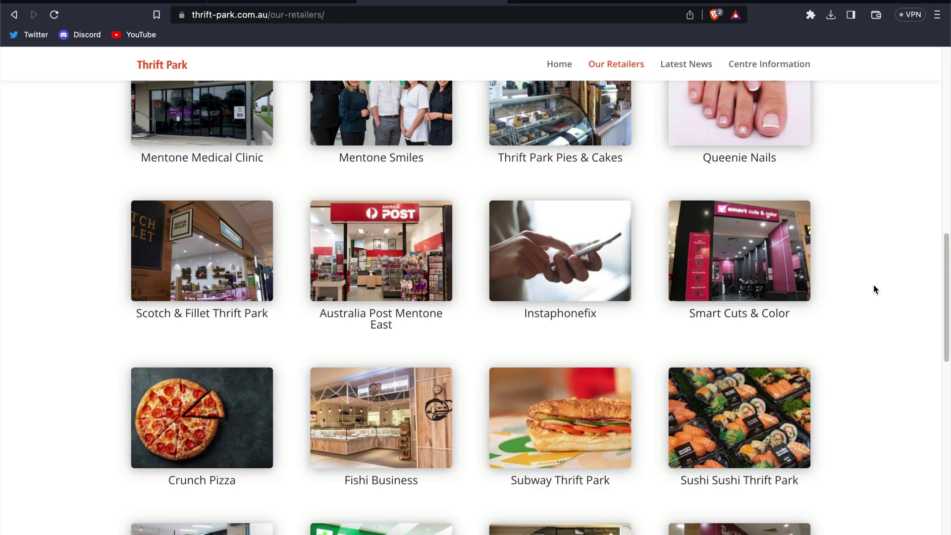
{"action": "scroll", "coordinate": [872, 284], "scroll_direction": "down", "scroll_amount": 1}
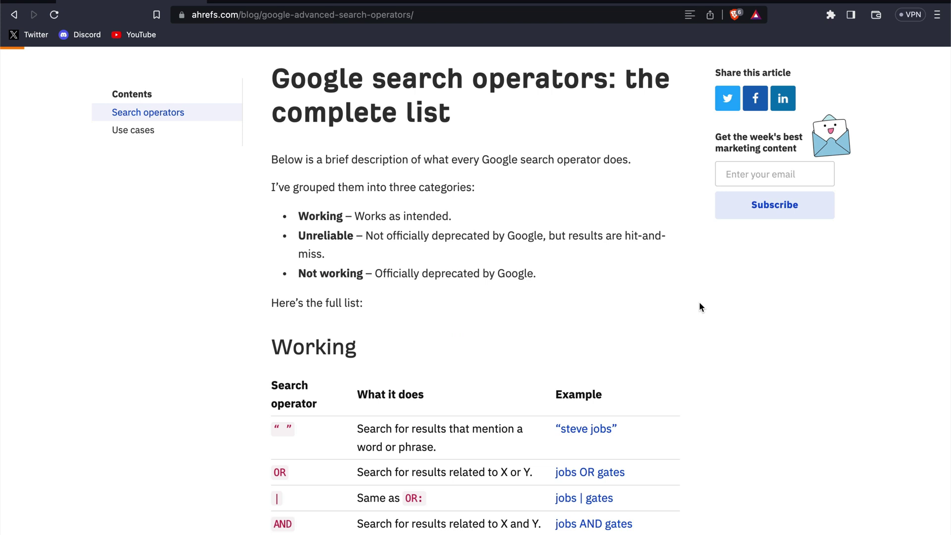
{"action": "scroll", "coordinate": [700, 305], "scroll_direction": "down", "scroll_amount": 6}
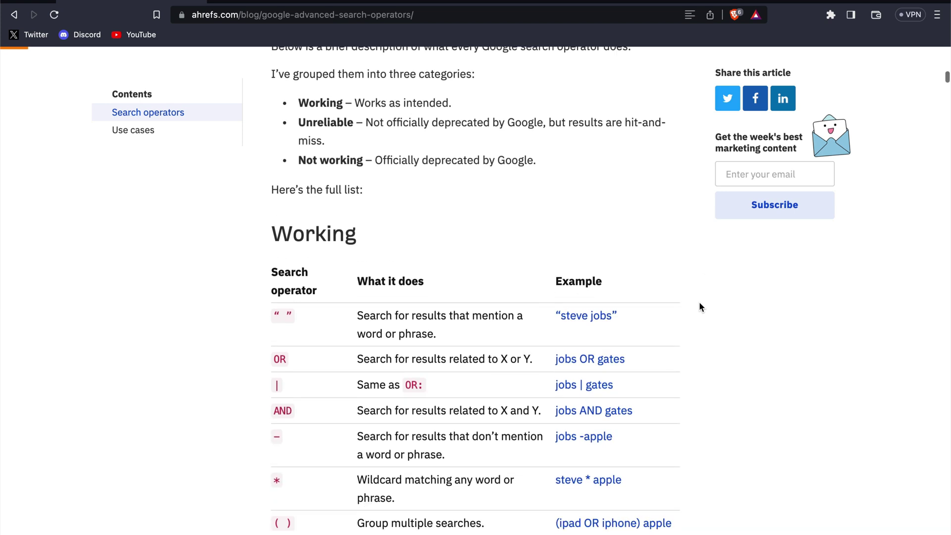
{"action": "scroll", "coordinate": [699, 304], "scroll_direction": "down", "scroll_amount": 11}
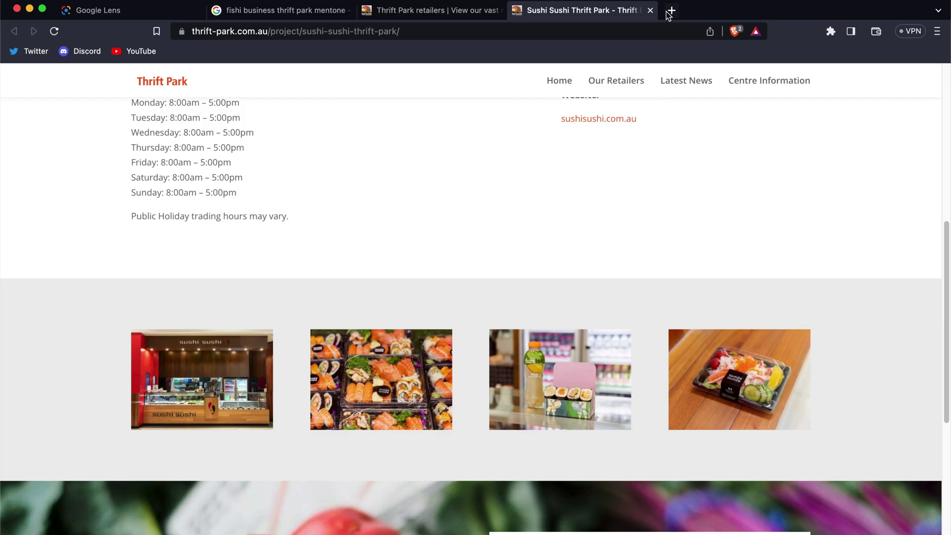
{"action": "left_click", "coordinate": [672, 10]}
{"action": "type", "text": "site:thrift-park.com.a"}
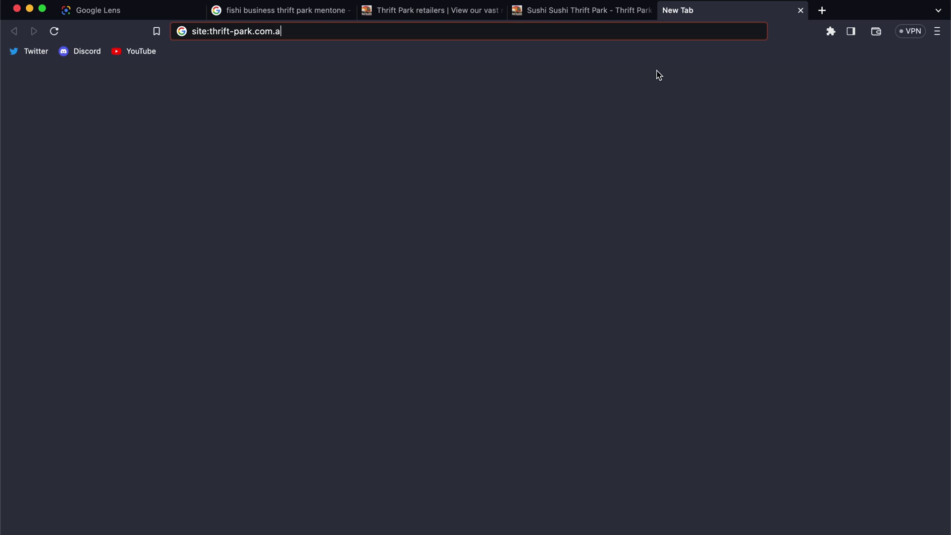
{"action": "type", "text": "u map"}
- Run the 'site:thrift-park.com.au map' search and begin a 'thrift park shopping centee mentone' query in a new tab
{"action": "key", "text": "Return"}
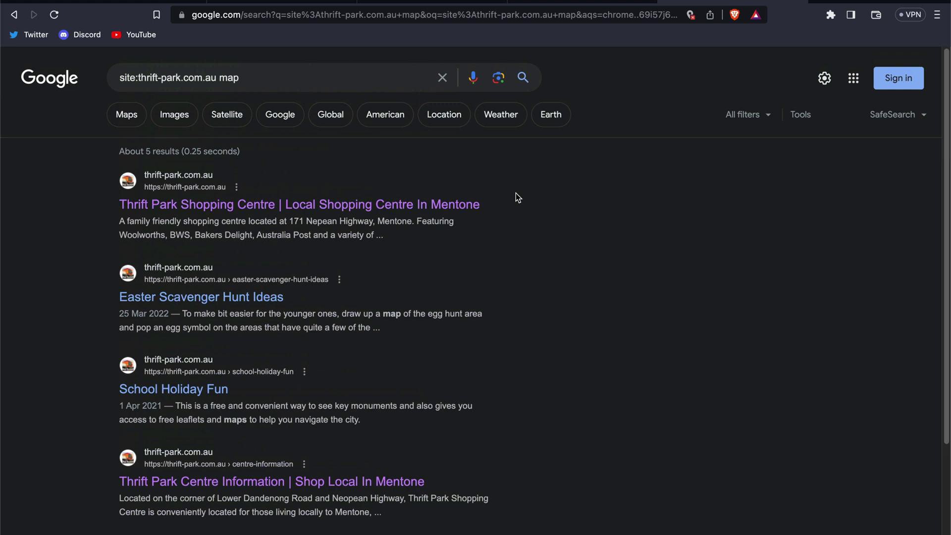
{"action": "left_click", "coordinate": [822, 12]}
{"action": "type", "text": "thrift park"}
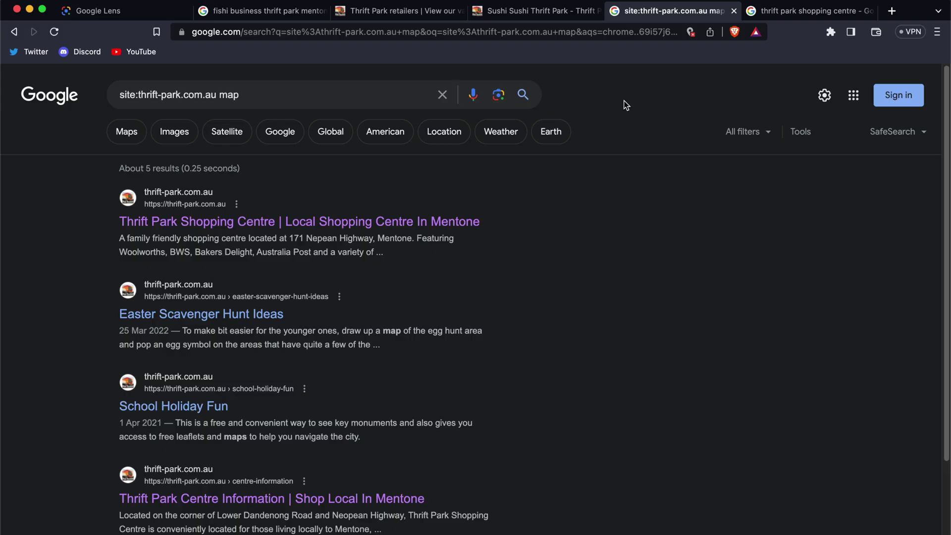
- Search 'fishi business mentone' in a new browser window
{"action": "key", "text": "super+n"}
{"action": "type", "text": "fishi business mentone"}
{"action": "key", "text": "Return"}
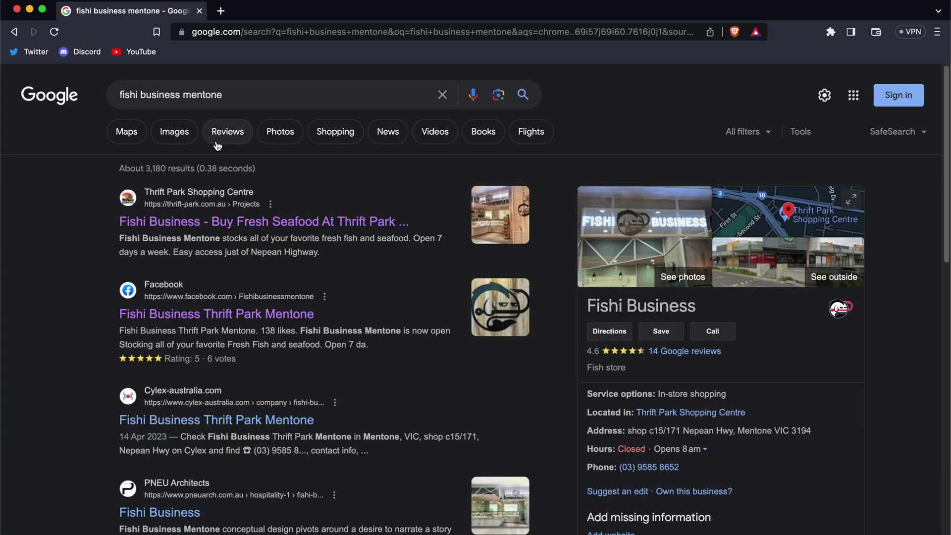
- From the image results, open PNEU Architects' Fishi Business project page and scroll through it
{"action": "left_click", "coordinate": [185, 132]}
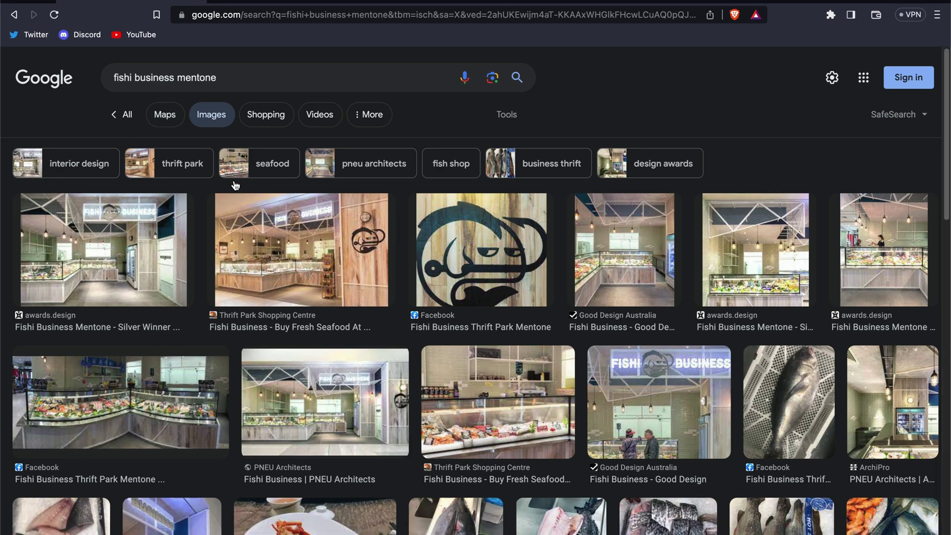
{"action": "scroll", "coordinate": [297, 277], "scroll_direction": "down", "scroll_amount": 3}
{"action": "left_click", "coordinate": [328, 320]}
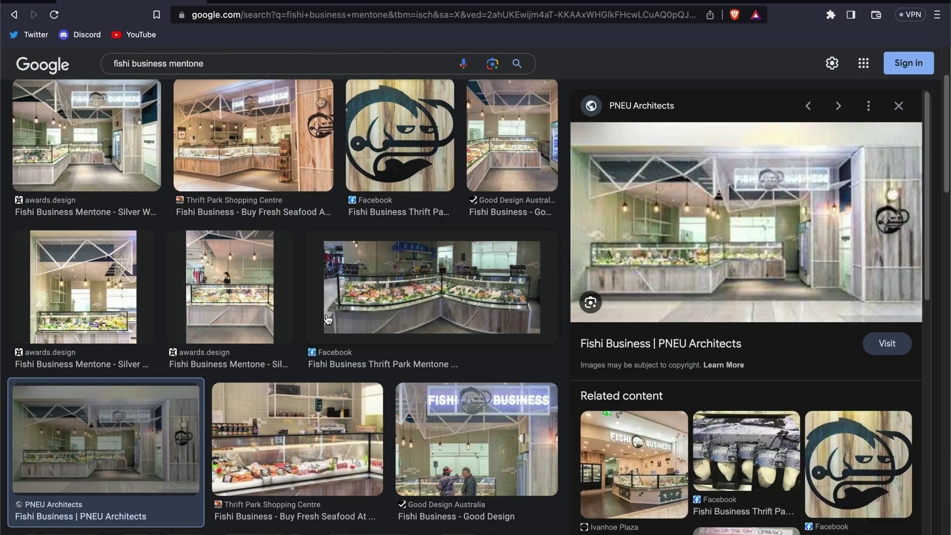
{"action": "left_click", "coordinate": [676, 345]}
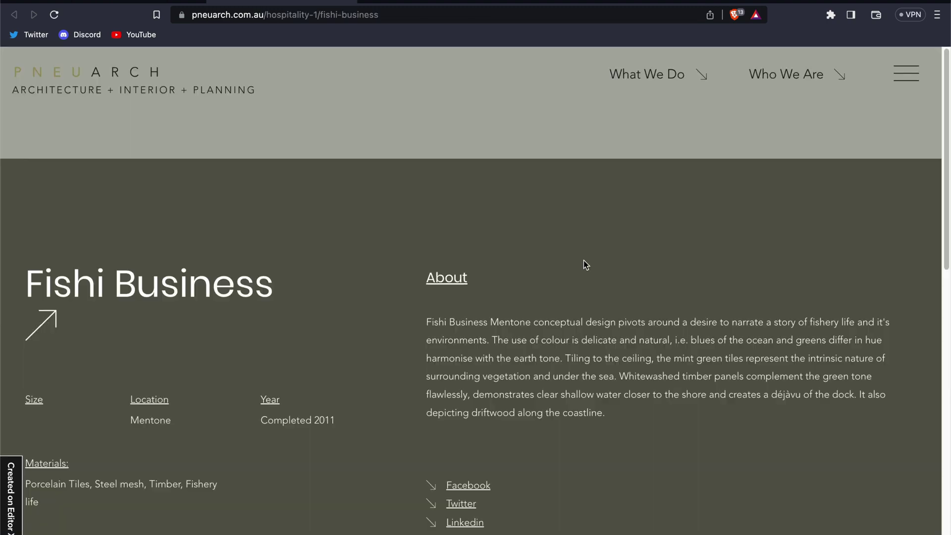
{"action": "scroll", "coordinate": [584, 260], "scroll_direction": "down", "scroll_amount": 5}
{"action": "scroll", "coordinate": [573, 233], "scroll_direction": "down", "scroll_amount": 5}
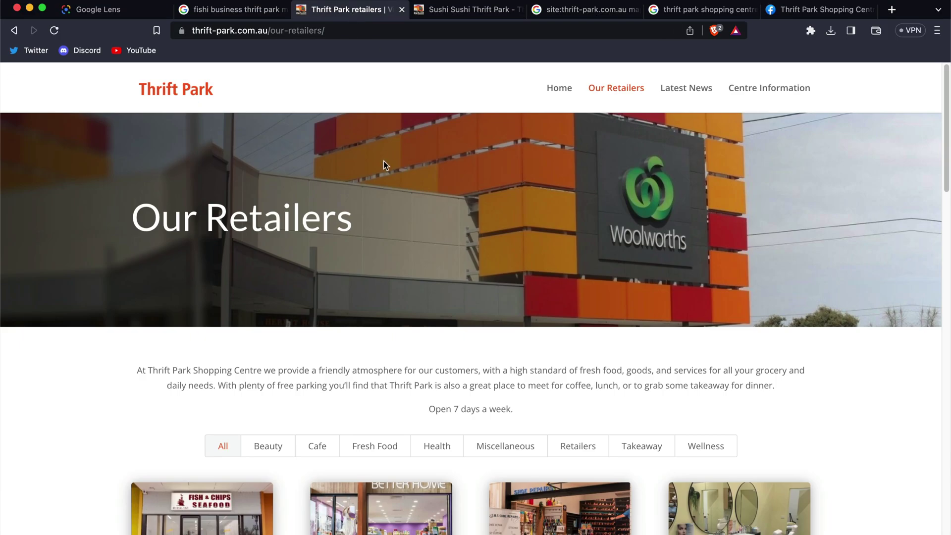
- Find 'fillet' on the retailers page, open the Scotch & Fillet shop page, and enlarge its first photo
{"action": "key", "text": "super+f"}
{"action": "type", "text": "fillet"}
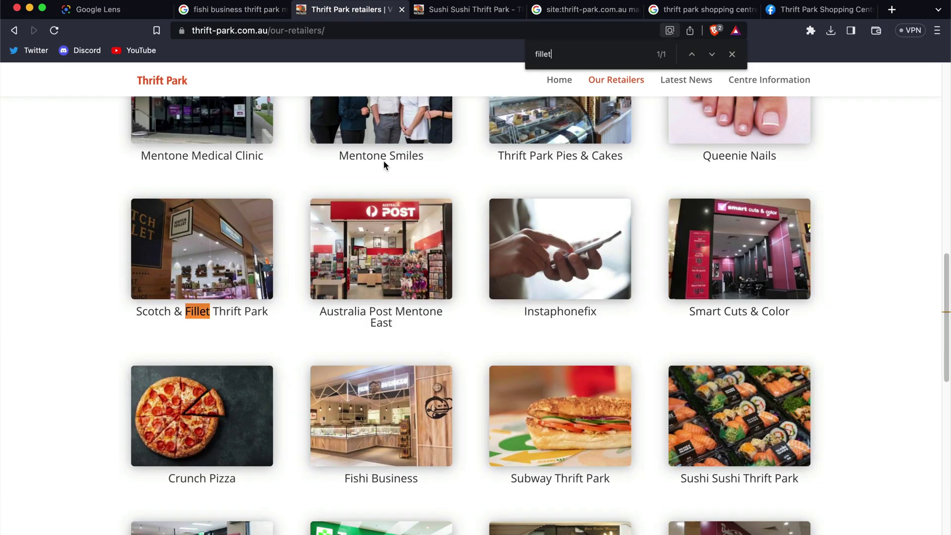
{"action": "left_click", "coordinate": [196, 271]}
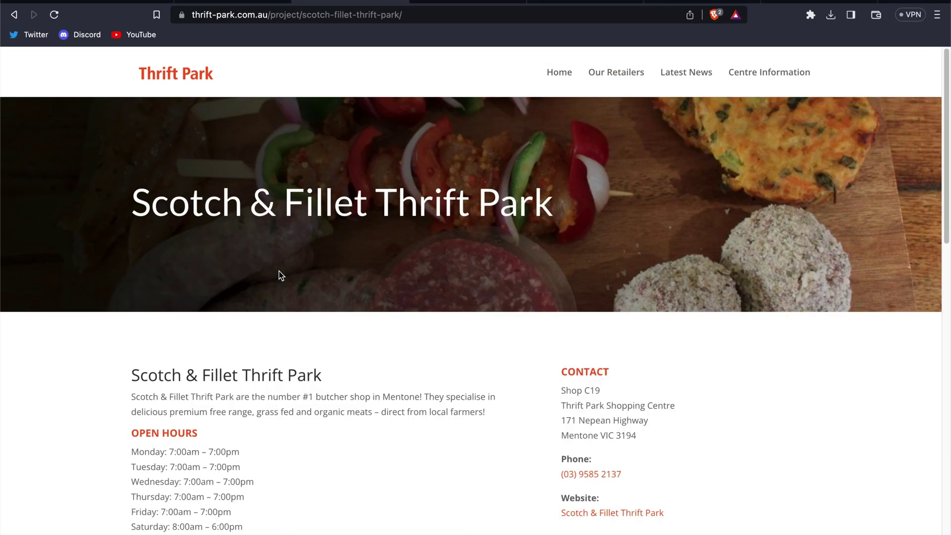
{"action": "scroll", "coordinate": [394, 326], "scroll_direction": "down", "scroll_amount": 10}
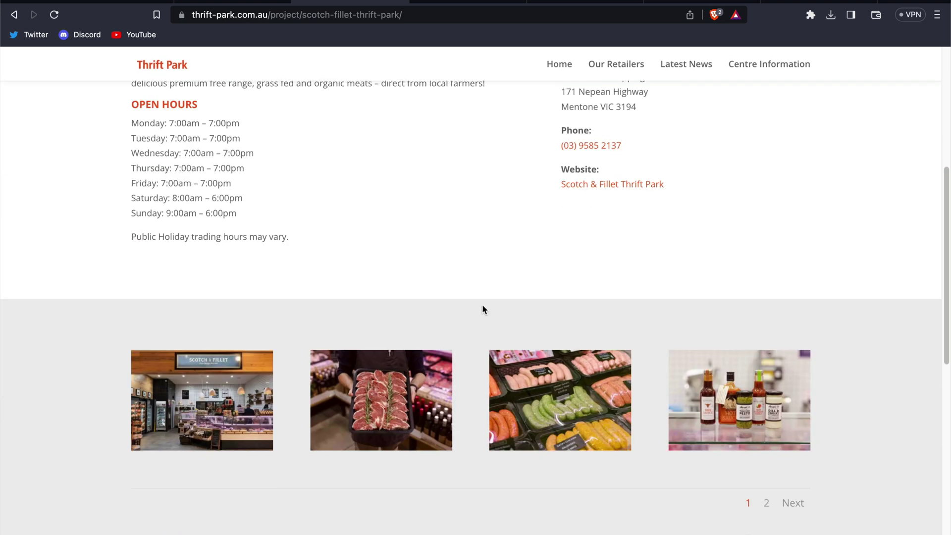
{"action": "scroll", "coordinate": [482, 306], "scroll_direction": "down", "scroll_amount": 1}
{"action": "left_click", "coordinate": [223, 379]}
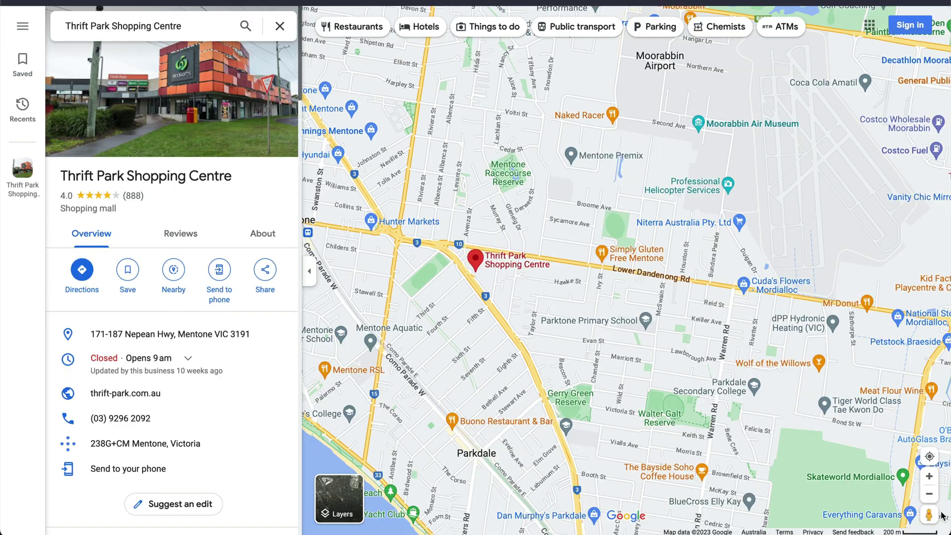
- Enter Street View beside Thrift Park and switch to the January 2010 imagery
{"action": "left_click_drag", "start_coordinate": [929, 515], "coordinate": [472, 96]}
{"action": "left_click", "coordinate": [134, 87]}
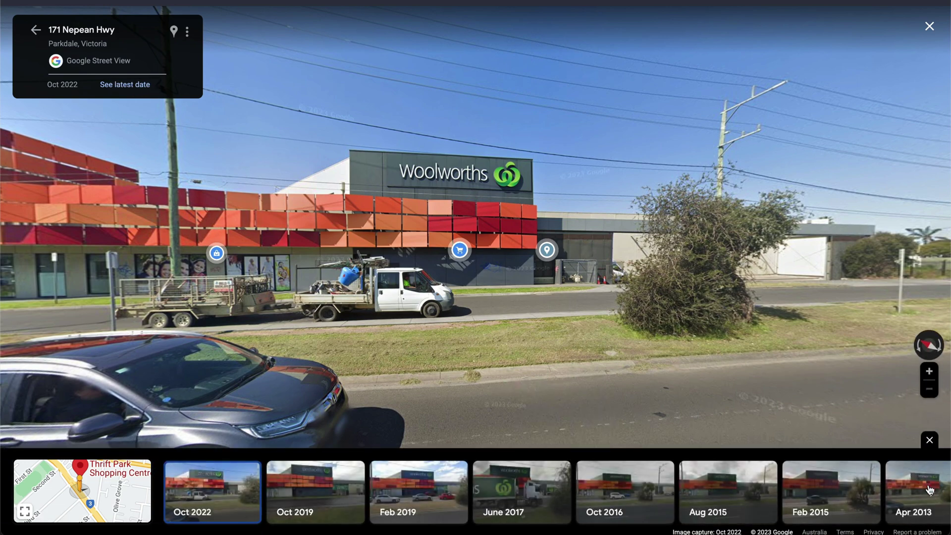
{"action": "left_click", "coordinate": [930, 492]}
{"action": "left_click", "coordinate": [874, 496]}
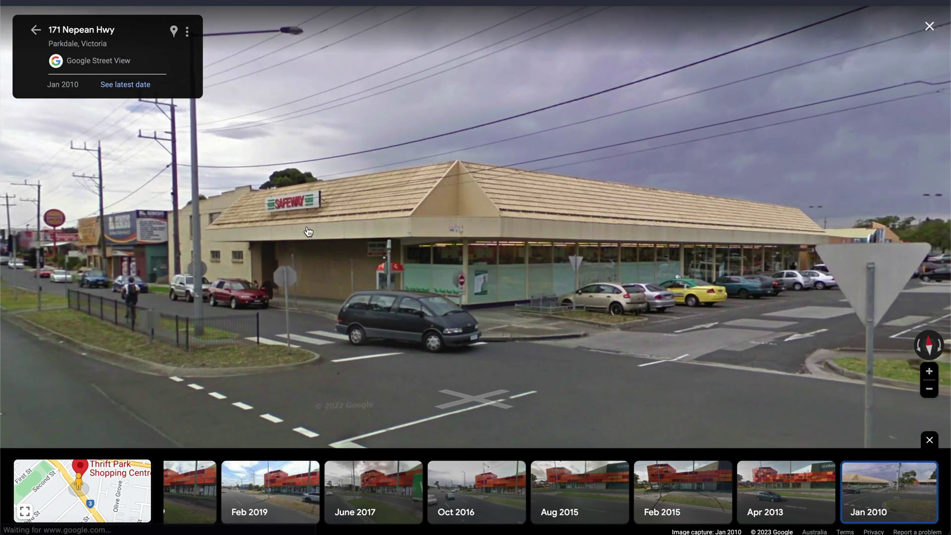
- Turn past the Safeway store and move forward to the Thrift Park sign and car park
{"action": "scroll", "coordinate": [309, 228], "scroll_direction": "up", "scroll_amount": 4}
{"action": "scroll", "coordinate": [311, 250], "scroll_direction": "down", "scroll_amount": 4}
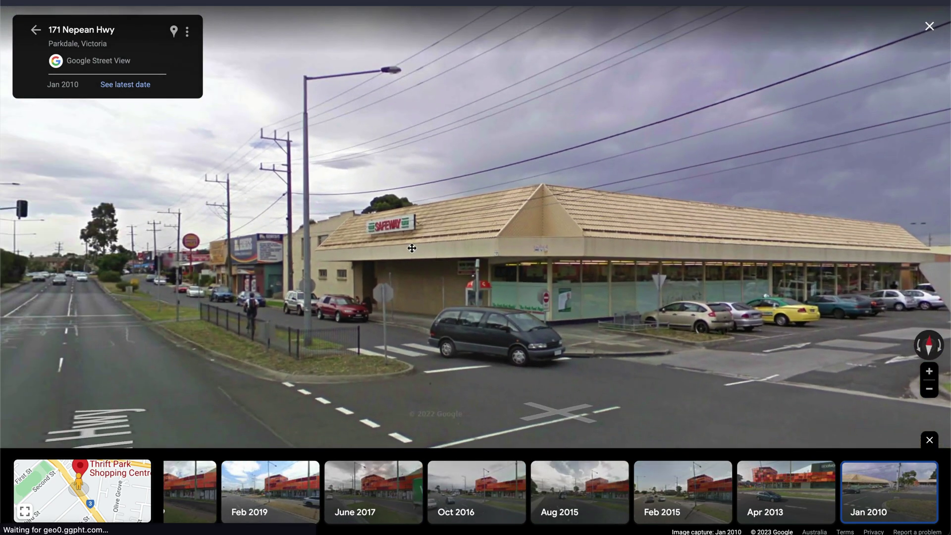
{"action": "scroll", "coordinate": [335, 237], "scroll_direction": "up", "scroll_amount": 1}
{"action": "scroll", "coordinate": [335, 237], "scroll_direction": "down", "scroll_amount": 2}
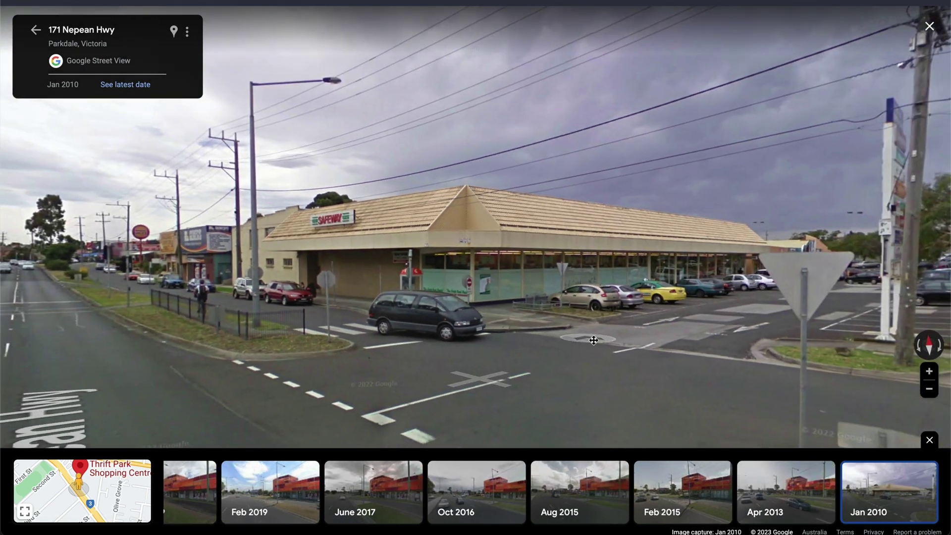
{"action": "left_click_drag", "start_coordinate": [619, 307], "coordinate": [203, 305]}
{"action": "left_click", "coordinate": [618, 309]}
{"action": "left_click", "coordinate": [596, 256]}
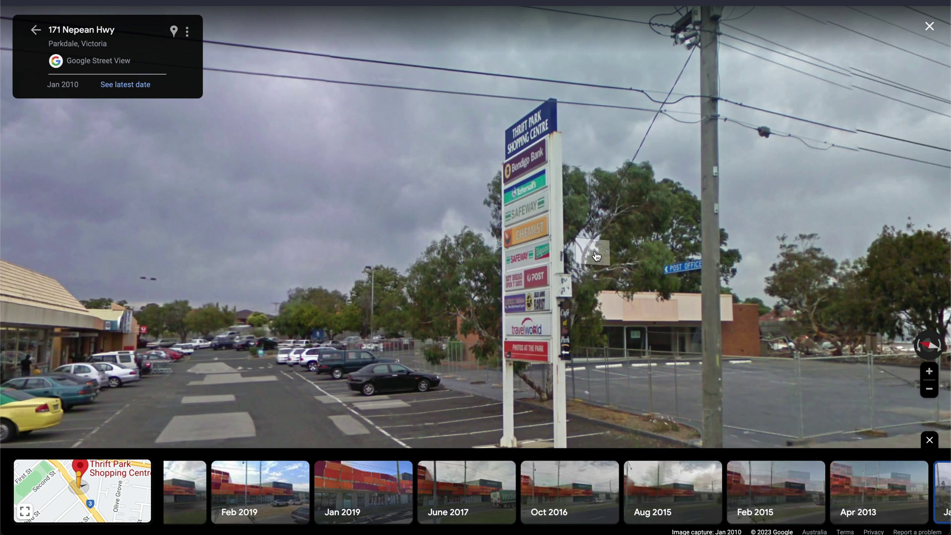
{"action": "left_click", "coordinate": [580, 295]}
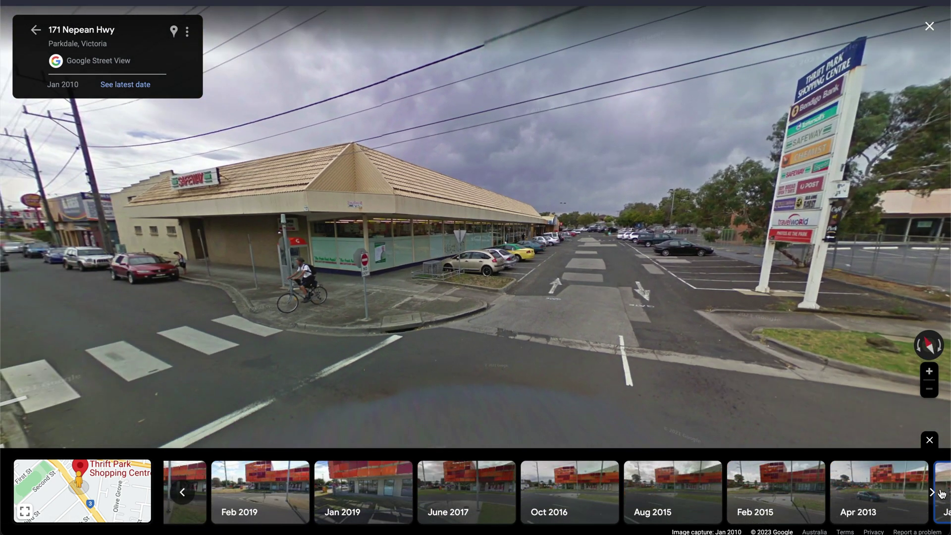
- Switch to the Apr 2013 imagery and move along Nepean Hwy past Woolworths
{"action": "scroll", "coordinate": [842, 493], "scroll_direction": "right", "scroll_amount": 2}
{"action": "left_click", "coordinate": [785, 495]}
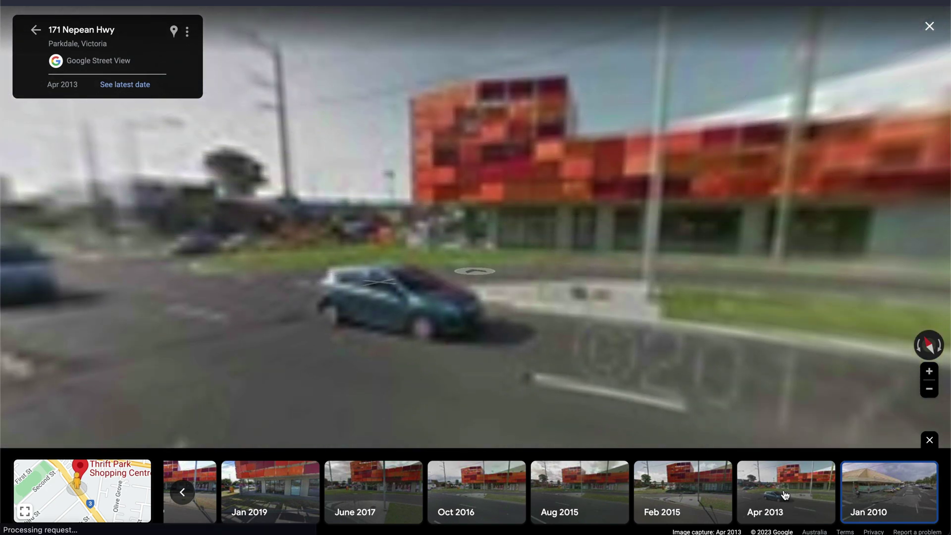
{"action": "left_click", "coordinate": [700, 376]}
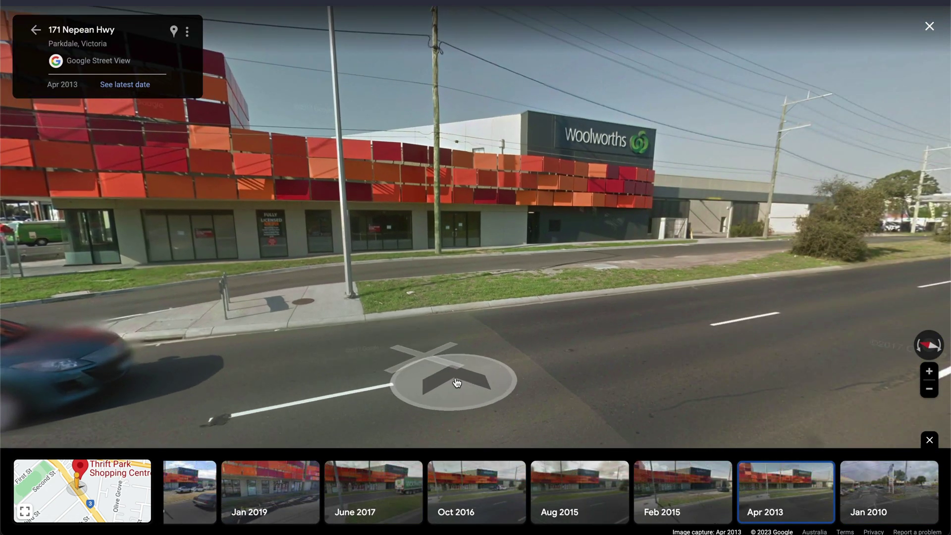
{"action": "left_click", "coordinate": [456, 382]}
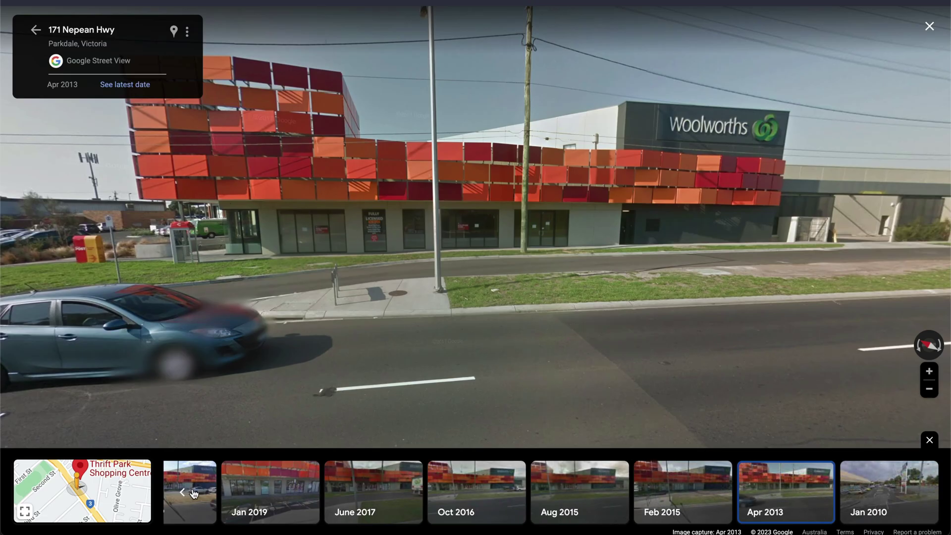
- Switch to the Oct 2022 imagery and move up to a wide view of the Woolworths entrance
{"action": "left_click", "coordinate": [193, 493]}
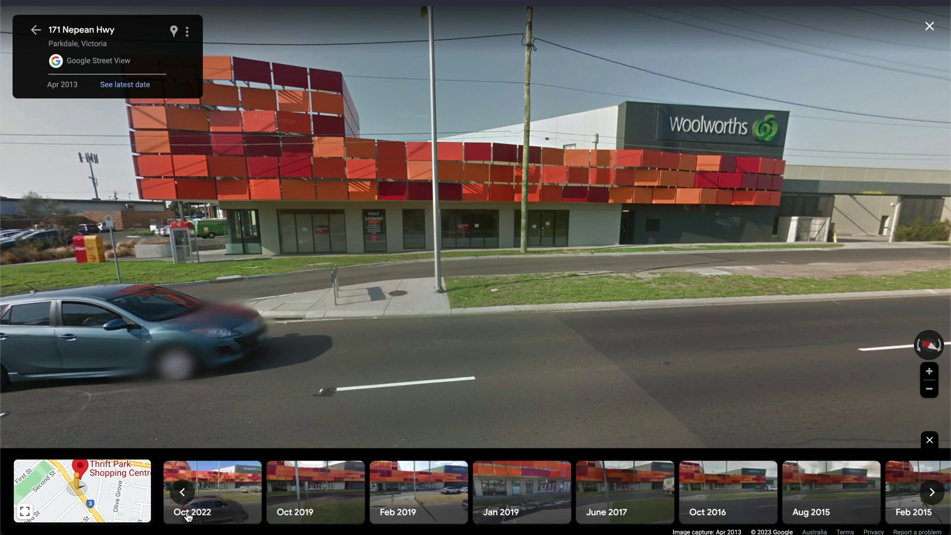
{"action": "left_click", "coordinate": [233, 487]}
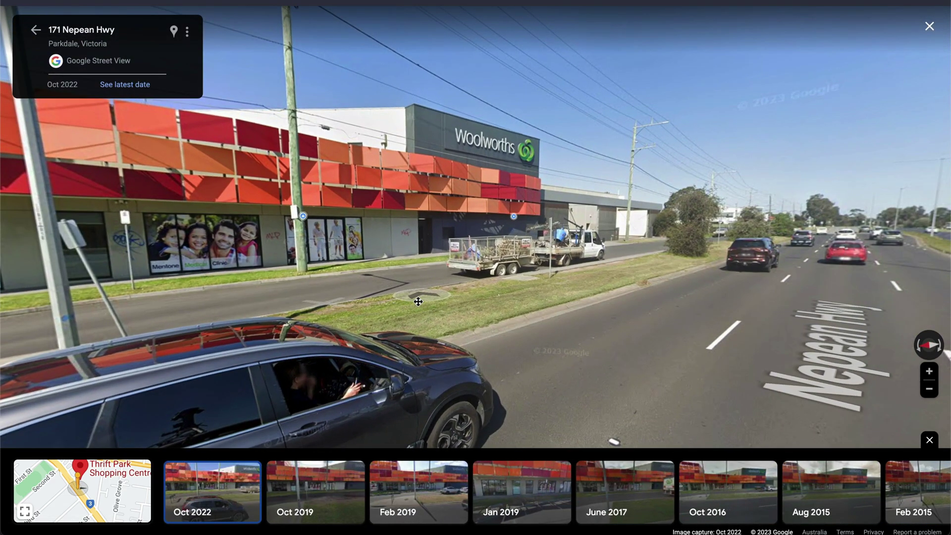
{"action": "left_click_drag", "start_coordinate": [418, 301], "coordinate": [503, 311]}
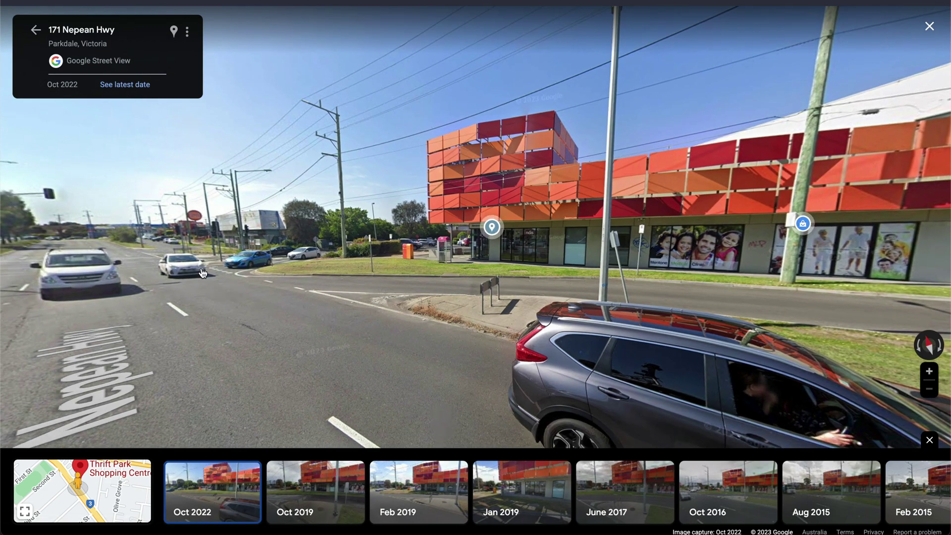
{"action": "left_click", "coordinate": [585, 312]}
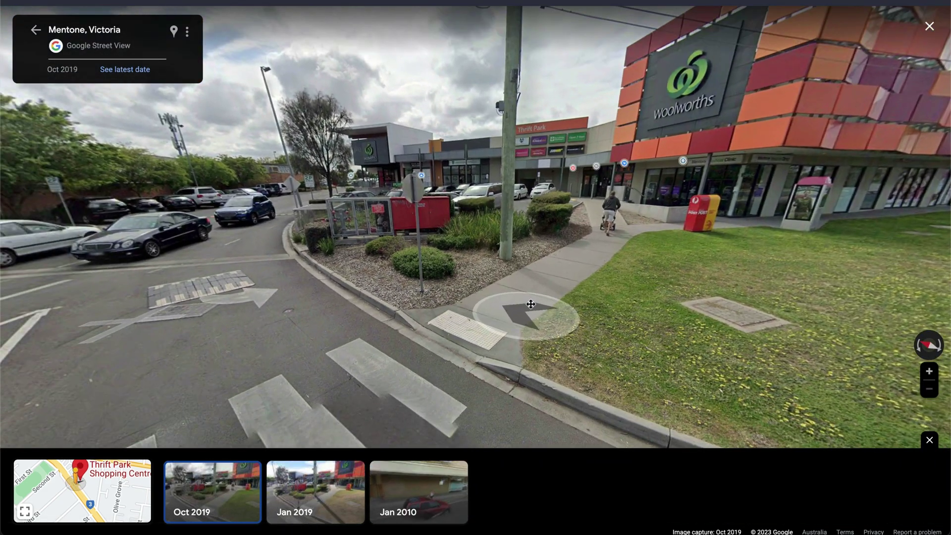
{"action": "left_click", "coordinate": [530, 304]}
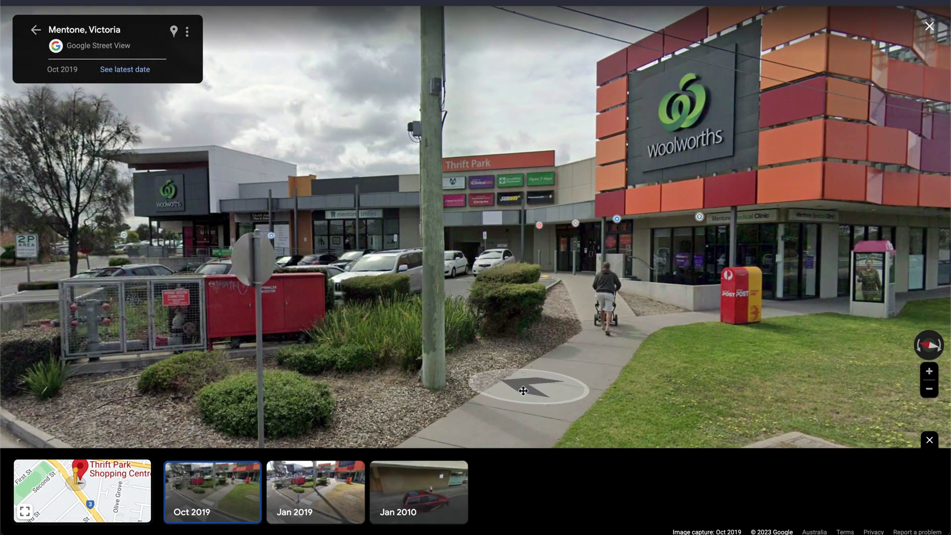
{"action": "left_click", "coordinate": [524, 390]}
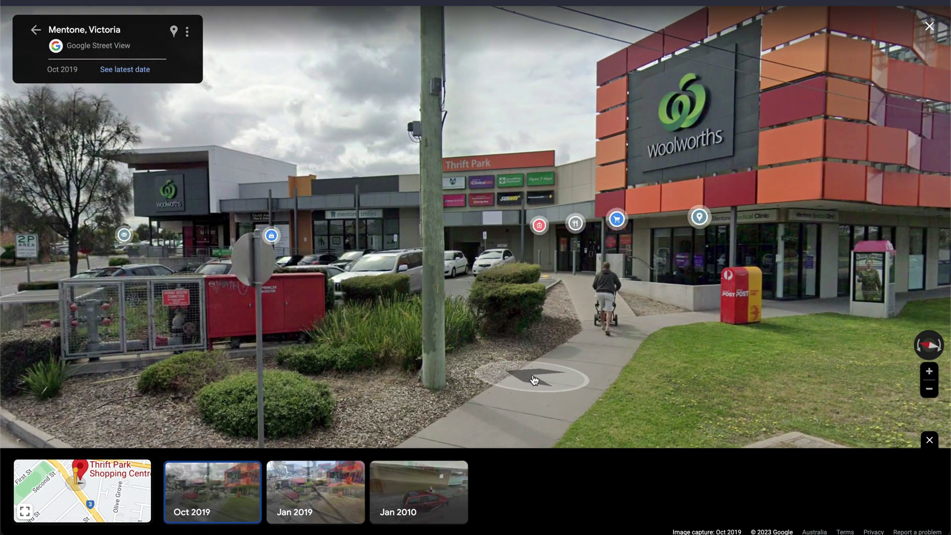
- Search Google for "thrift park shopping centre" safeway mentone
{"action": "type", "text": "\"thrift park"}
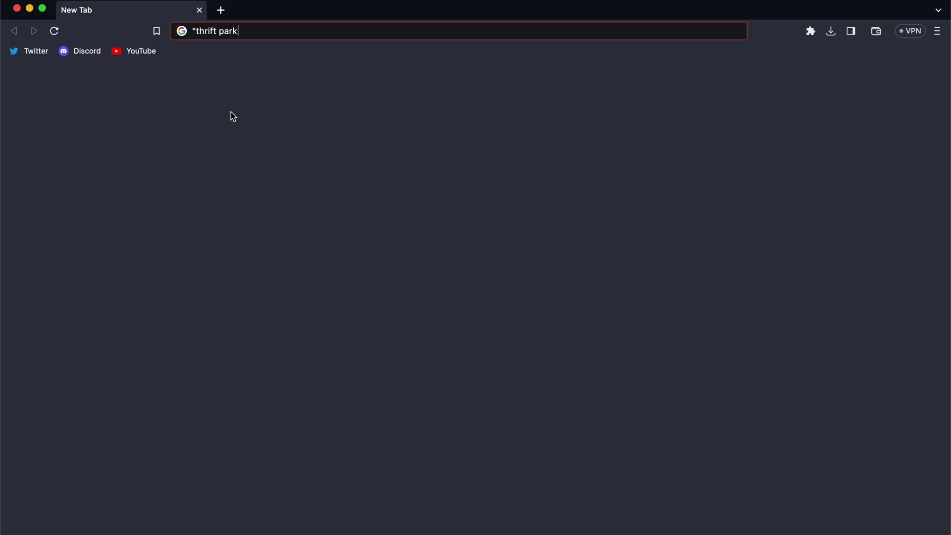
{"action": "type", "text": " shopping centre\" safeway mentone"}
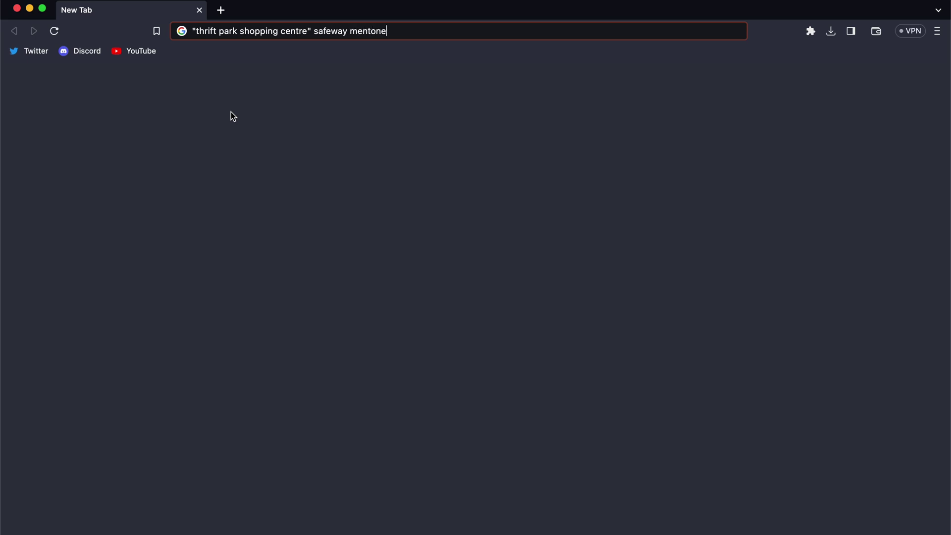
{"action": "key", "text": "Return"}
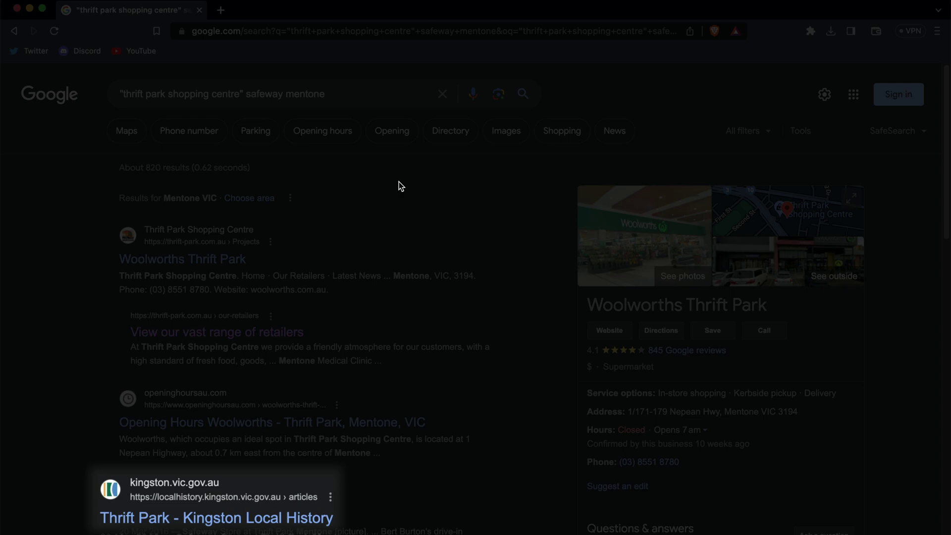
- Open the Kingston Local History Thrift Park result in a new tab
{"action": "right_click", "coordinate": [248, 517]}
{"action": "left_click", "coordinate": [327, 340]}
{"action": "left_click", "coordinate": [247, 10]}
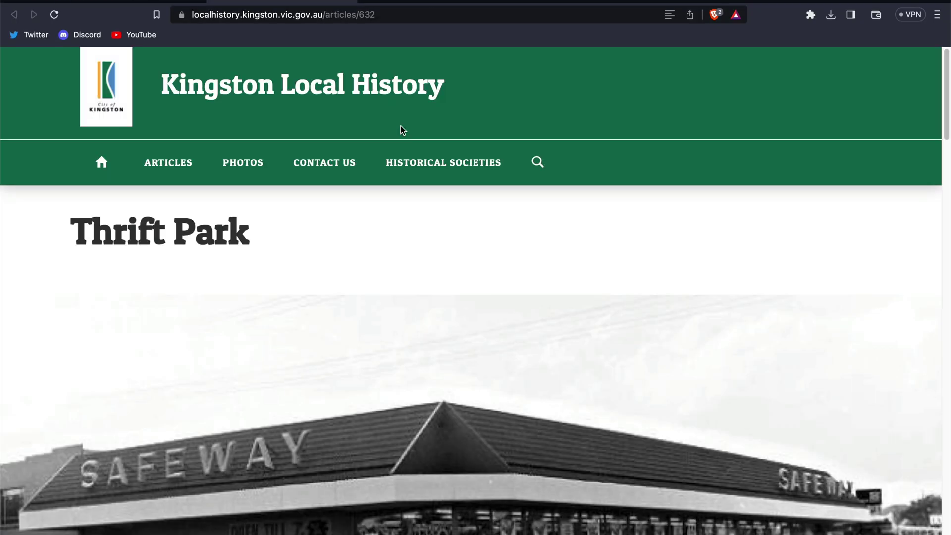
- Read down the article, enlarge and close the Safeway site plans image
{"action": "scroll", "coordinate": [435, 213], "scroll_direction": "down", "scroll_amount": 3}
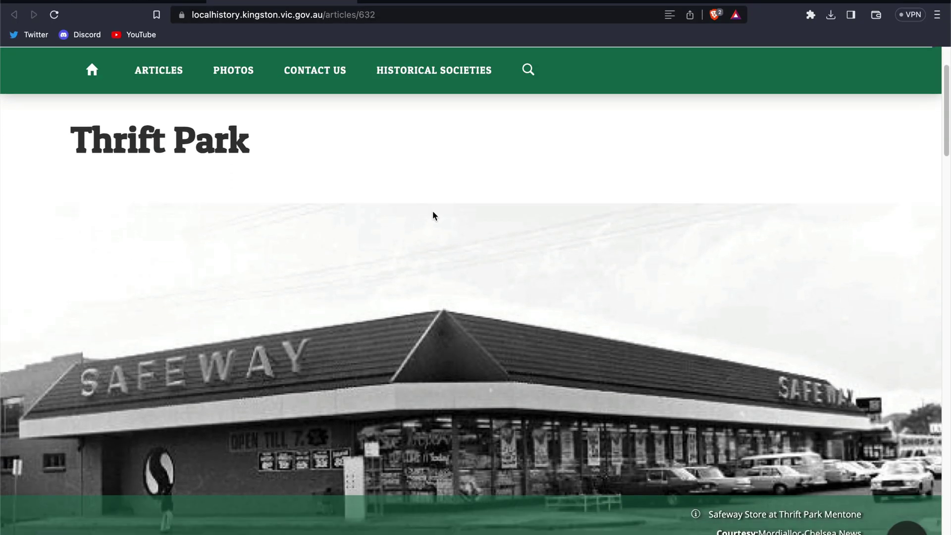
{"action": "scroll", "coordinate": [433, 216], "scroll_direction": "down", "scroll_amount": 1}
{"action": "scroll", "coordinate": [490, 358], "scroll_direction": "down", "scroll_amount": 20}
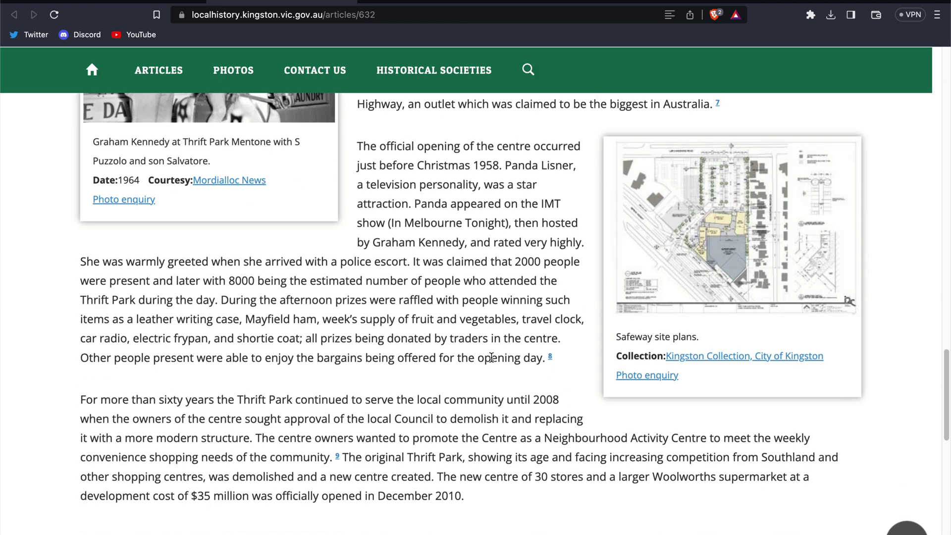
{"action": "left_click", "coordinate": [698, 276]}
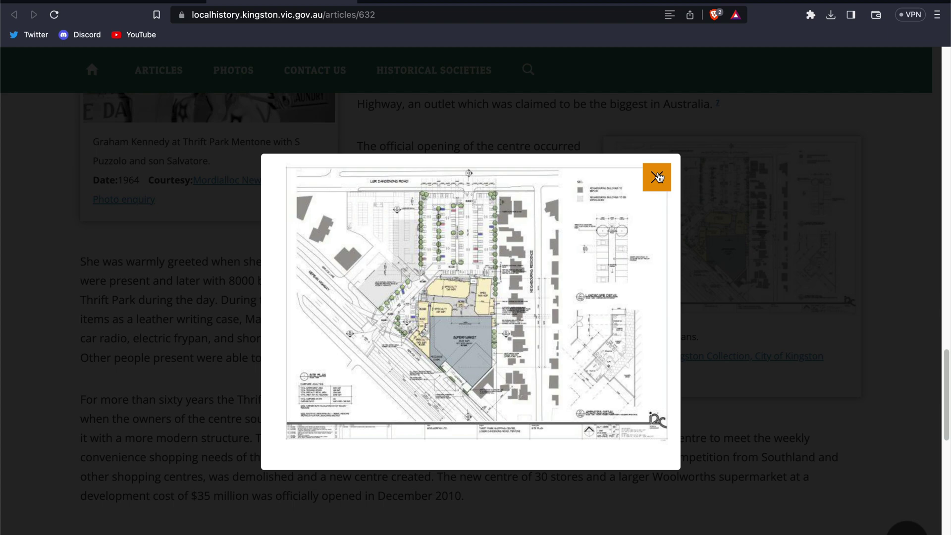
{"action": "left_click", "coordinate": [657, 177]}
{"action": "scroll", "coordinate": [522, 292], "scroll_direction": "up", "scroll_amount": 15}
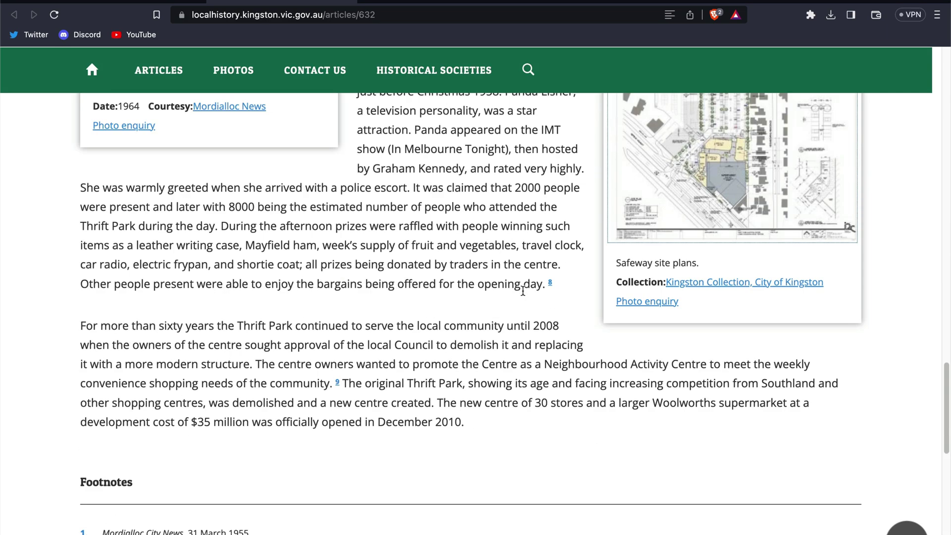
{"action": "scroll", "coordinate": [523, 291], "scroll_direction": "up", "scroll_amount": 1}
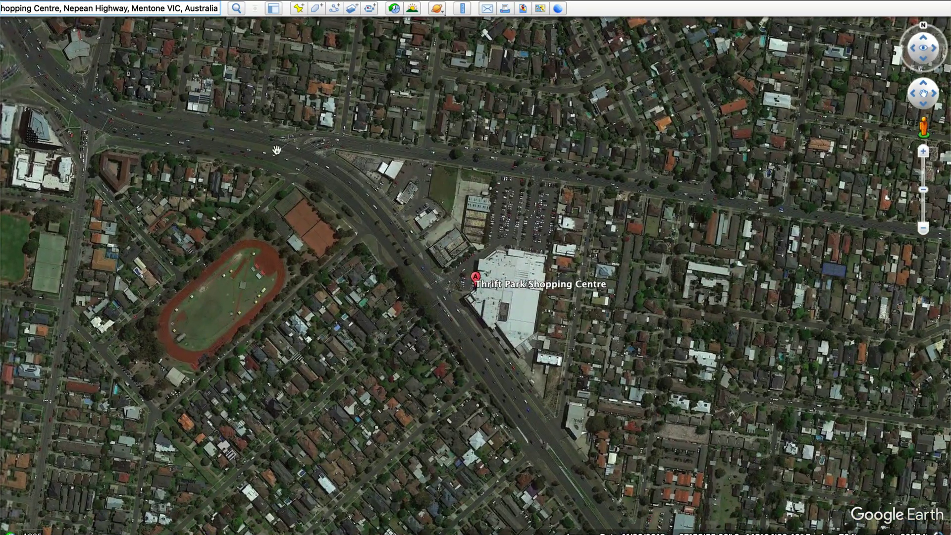
- Show historical imagery and step from the 2/2010 cleared site to the 10/2012 centre
{"action": "left_click", "coordinate": [394, 8]}
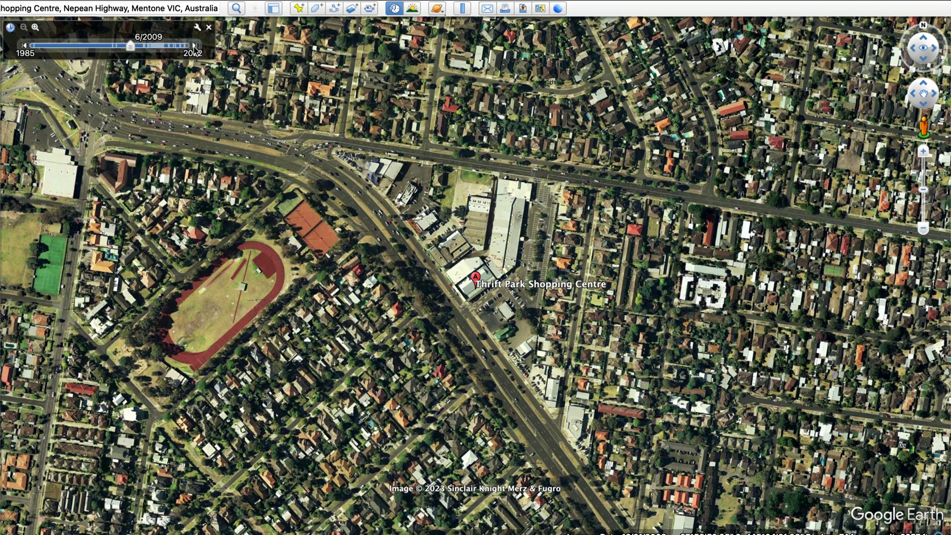
{"action": "left_click", "coordinate": [195, 46]}
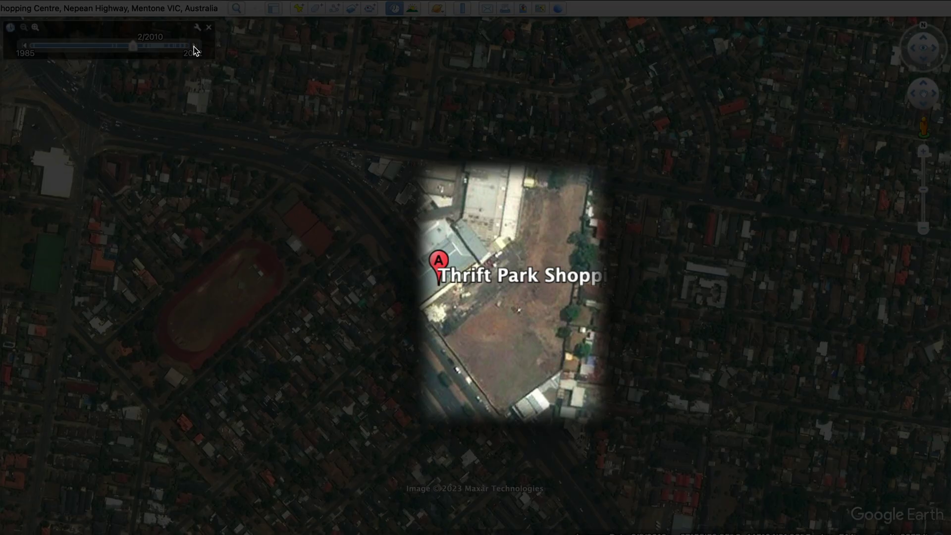
{"action": "left_click", "coordinate": [194, 46]}
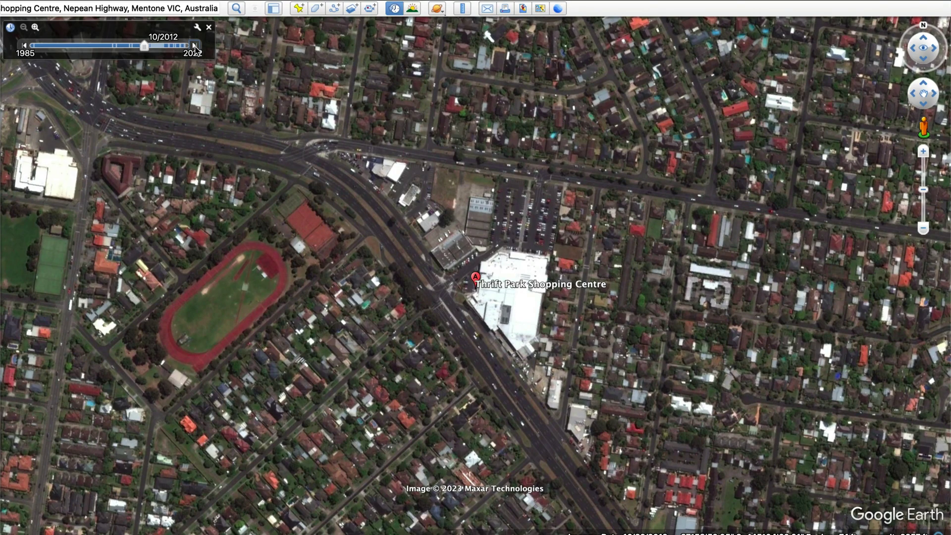